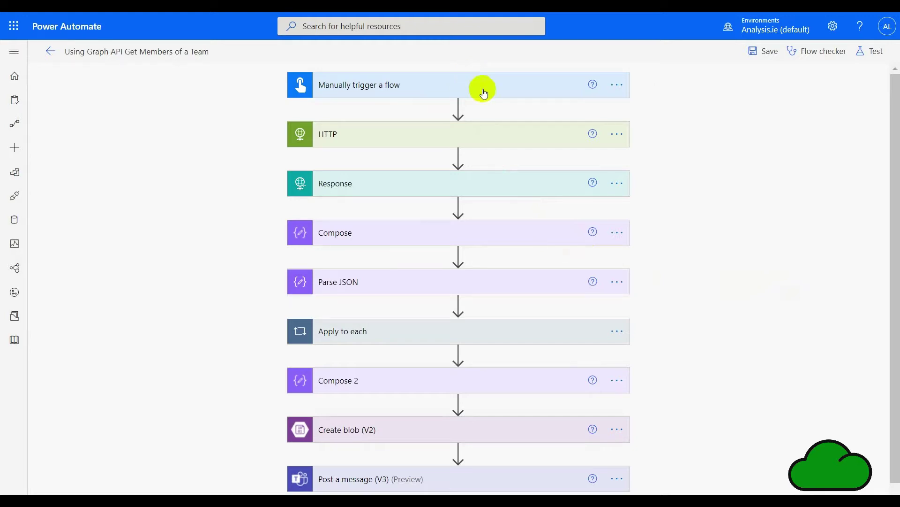
# Step: Examine the HTTP action's method, request URI and advanced authentication settings
pyautogui.click(515, 133)
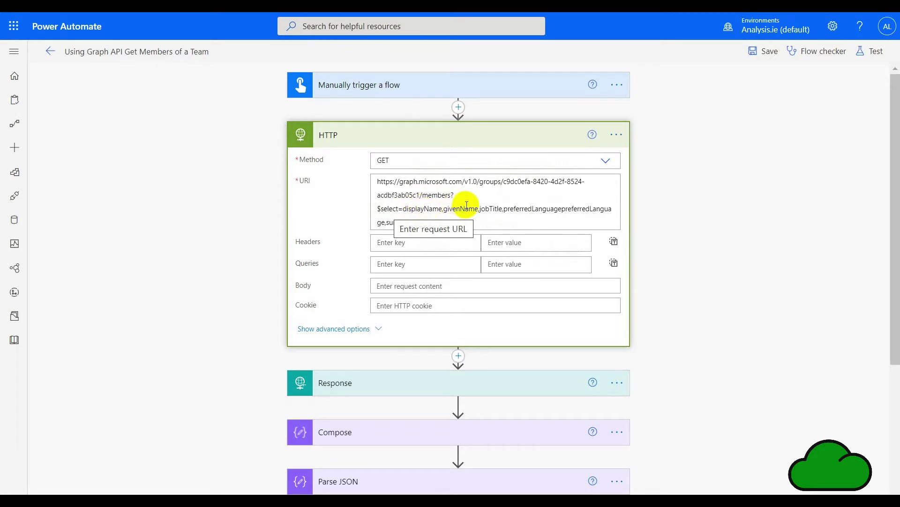
pyautogui.click(354, 330)
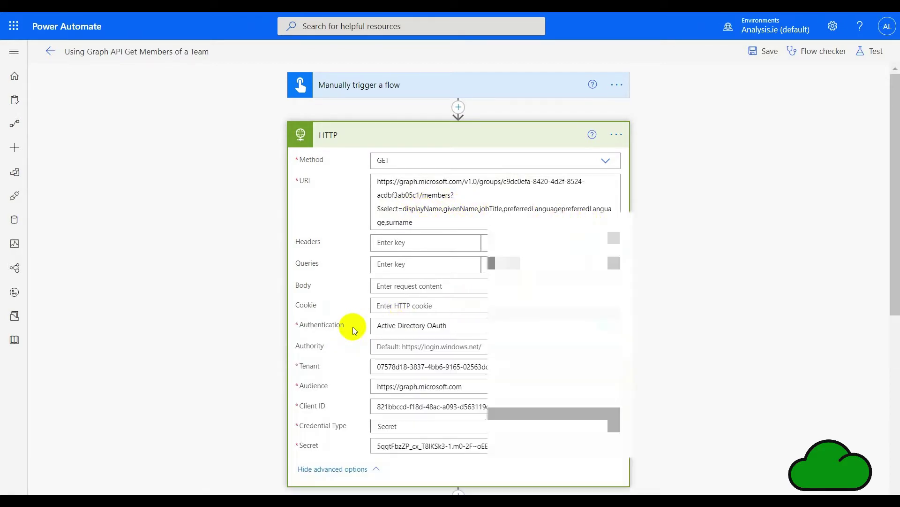
pyautogui.scroll(-2, 255, 263)
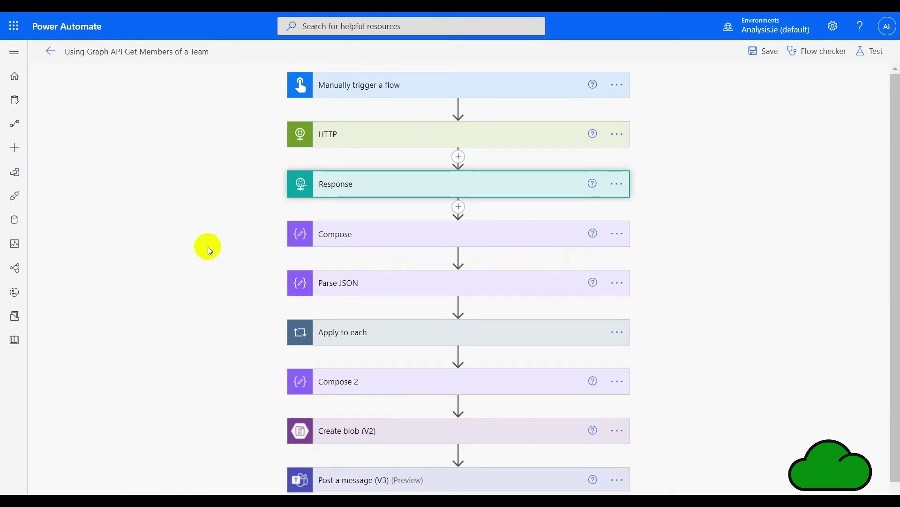
# Step: Review the body returned by the Response action and the replace expression in the first Compose action
pyautogui.click(351, 190)
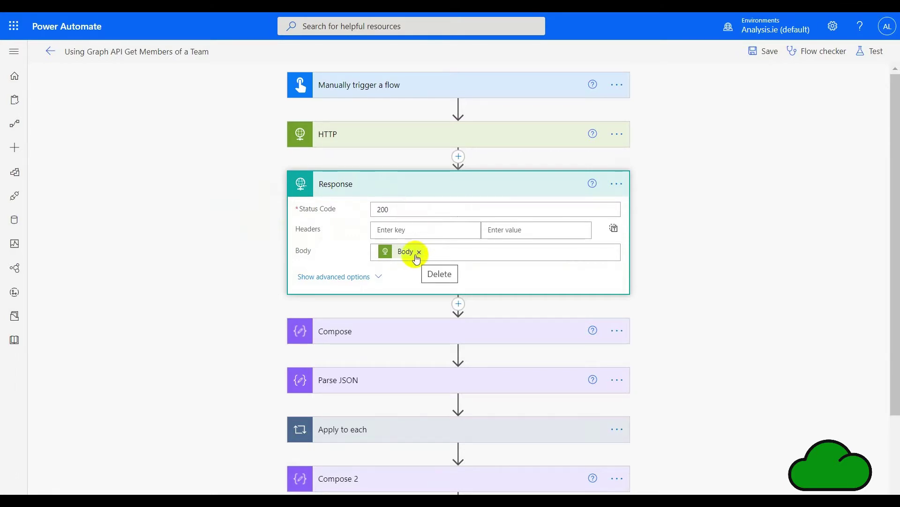
pyautogui.click(372, 189)
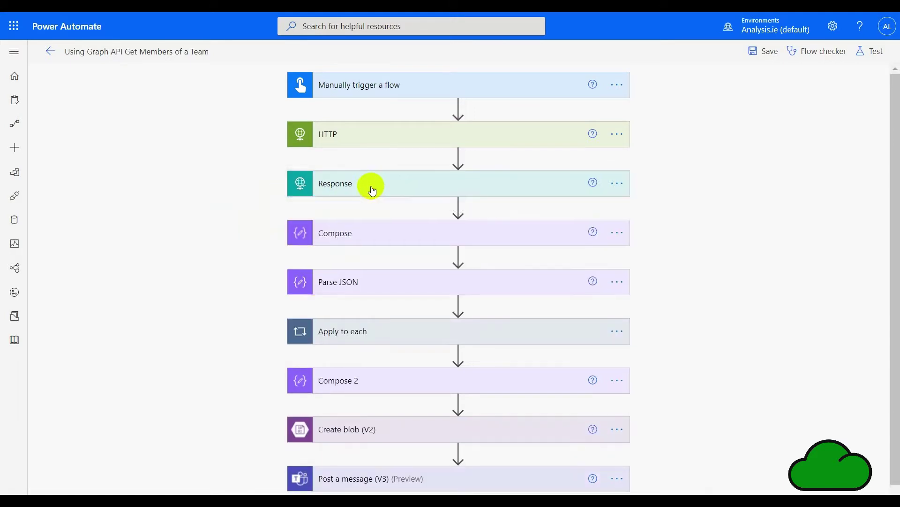
pyautogui.click(382, 236)
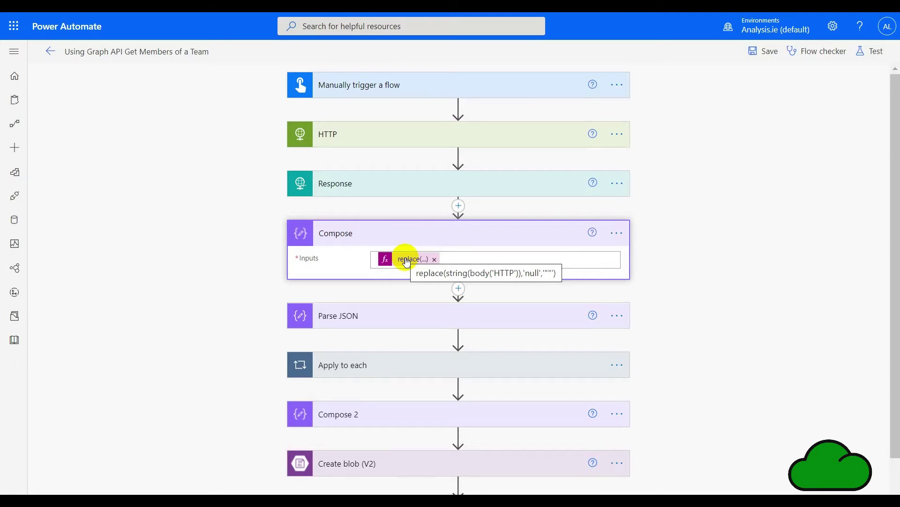
# Step: Inspect the content source and schema of the Parse JSON action, and collapse its card
pyautogui.click(366, 283)
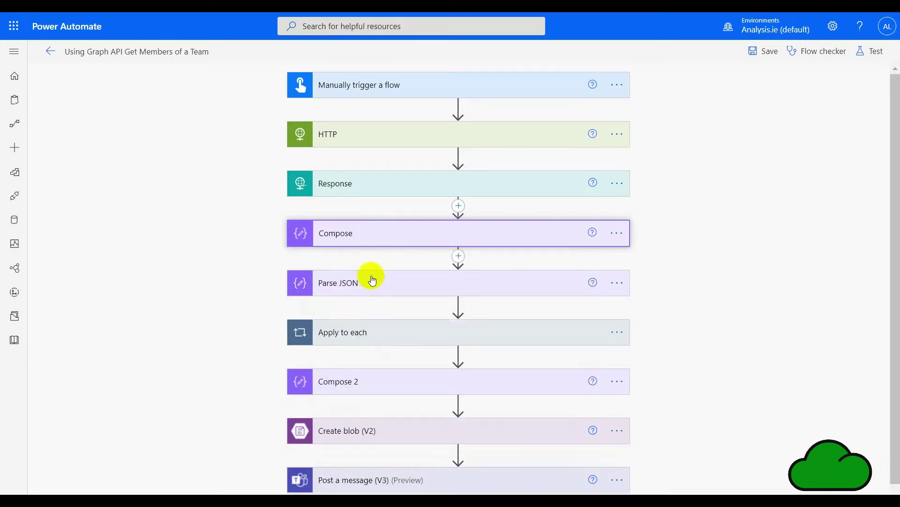
pyautogui.scroll(-2, 221, 237)
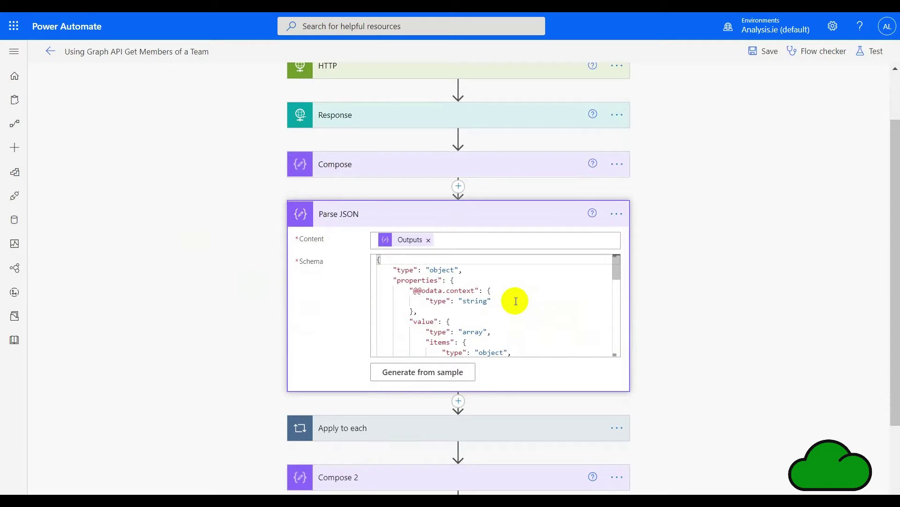
pyautogui.scroll(-1, 490, 328)
pyautogui.click(475, 290)
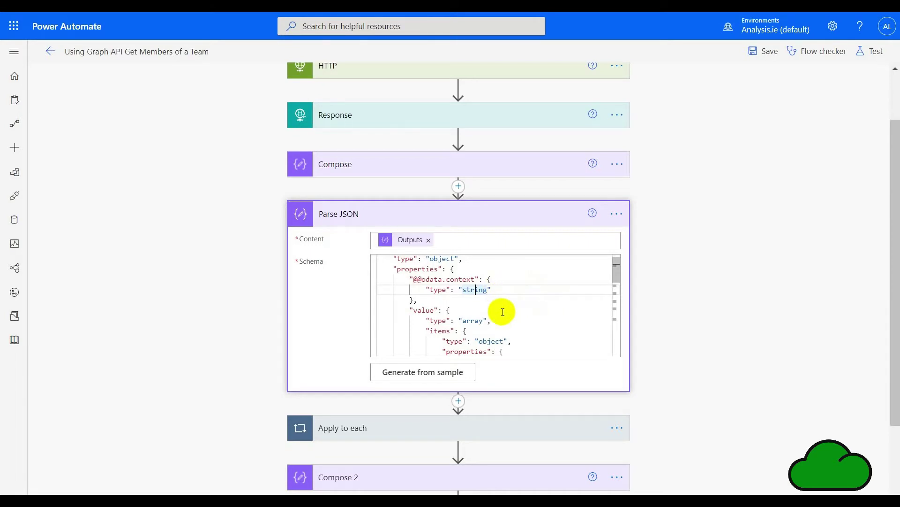
pyautogui.click(392, 214)
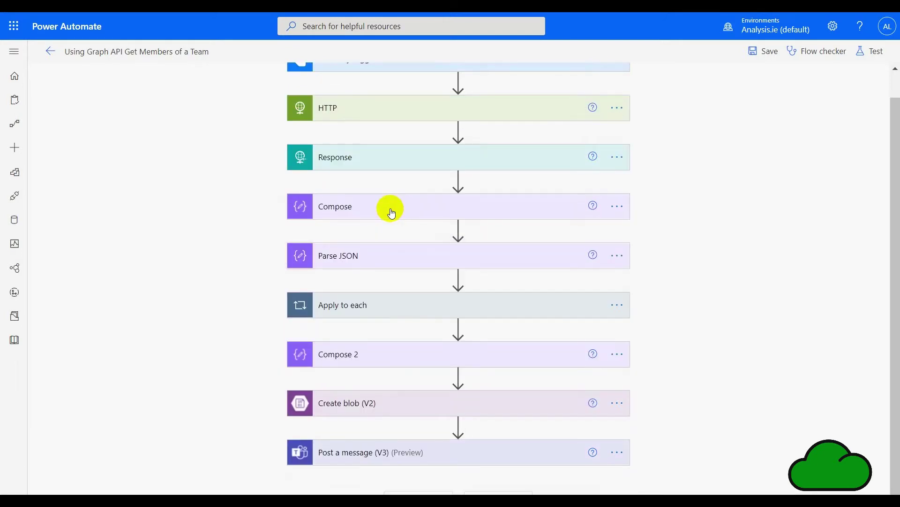
# Step: Expand the Apply to each loop and examine the member fields mapped in its Compose 3 action
pyautogui.click(388, 303)
pyautogui.scroll(-2, 246, 237)
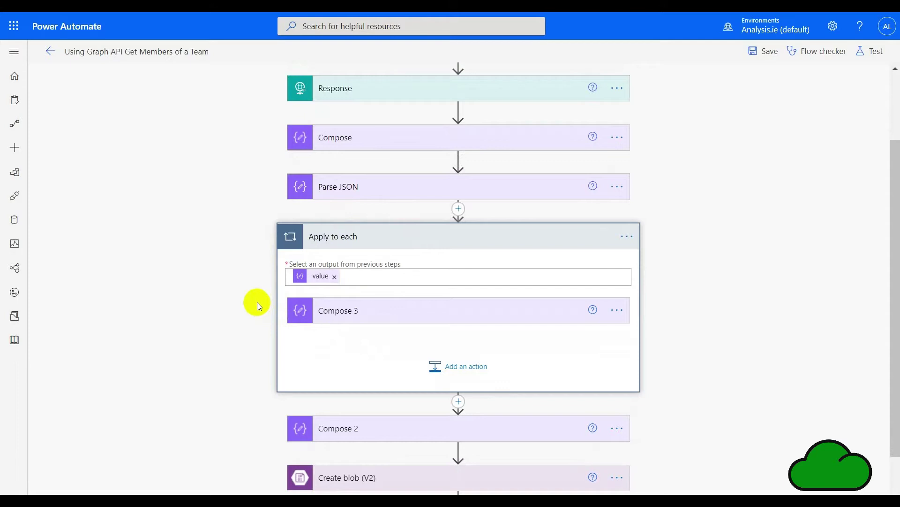
pyautogui.click(317, 311)
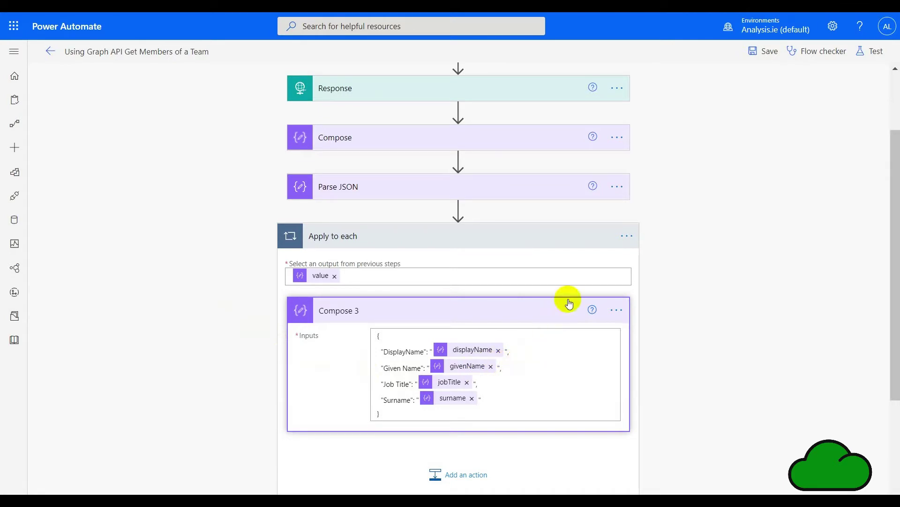
pyautogui.moveTo(460, 408)
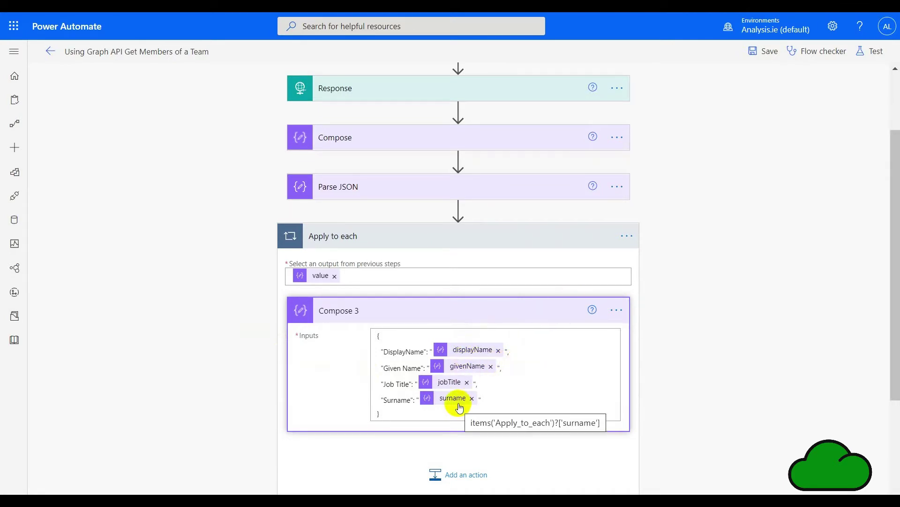
# Step: Compare the fields selected in the HTTP request URI with those mapped in Compose 3, and collapse the Apply to each loop
pyautogui.scroll(2, 622, 339)
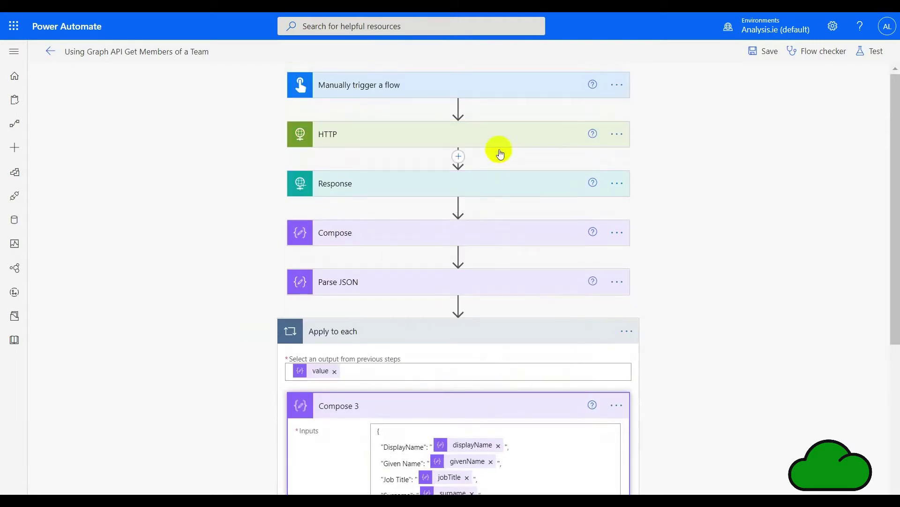
pyautogui.click(503, 140)
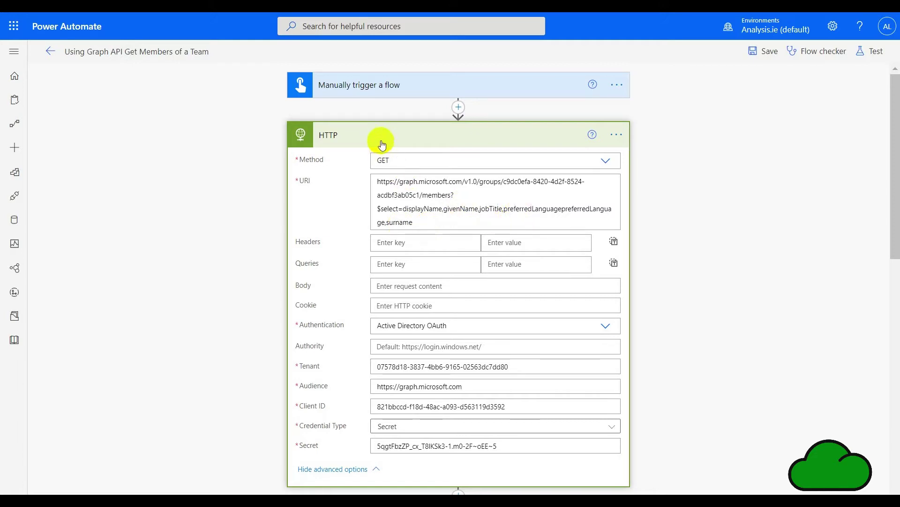
pyautogui.click(459, 141)
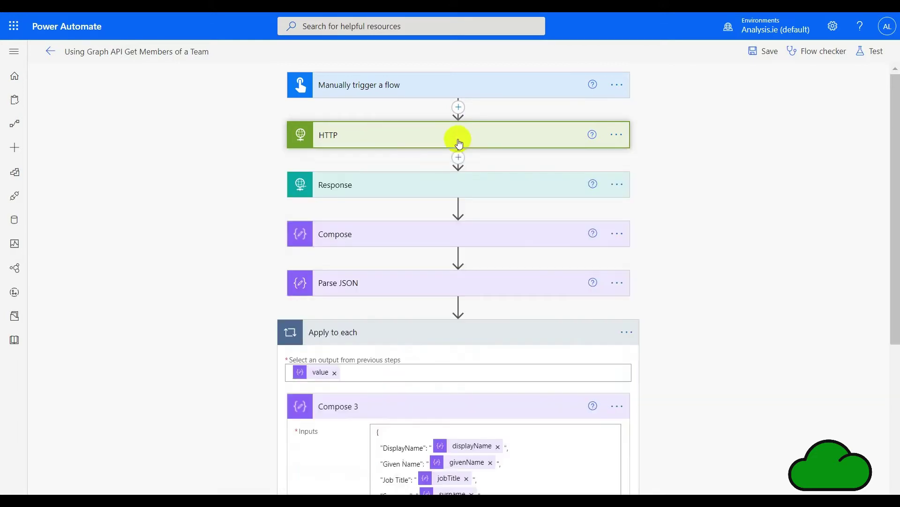
pyautogui.scroll(-2, 308, 234)
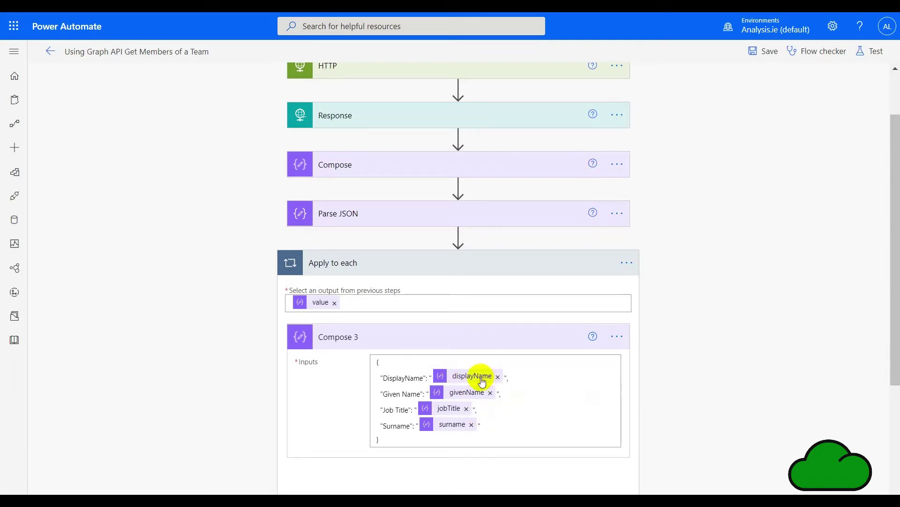
pyautogui.moveTo(482, 381)
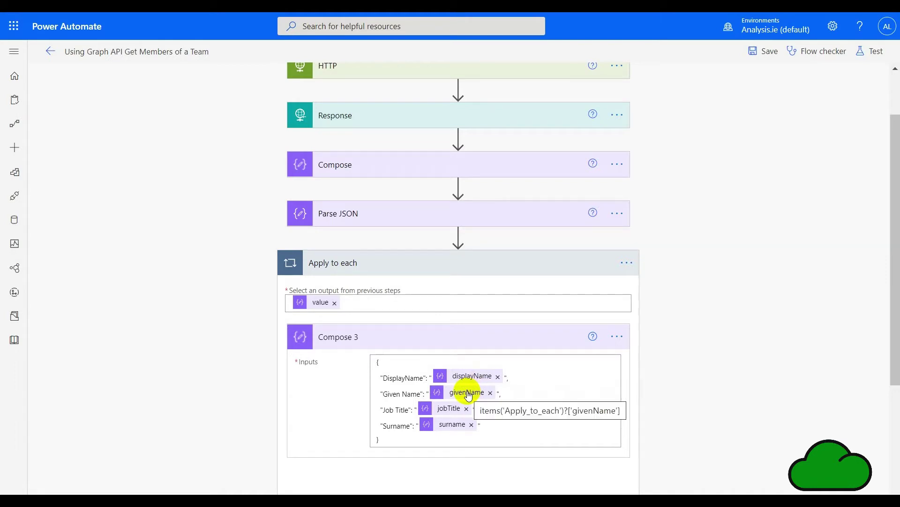
pyautogui.click(352, 264)
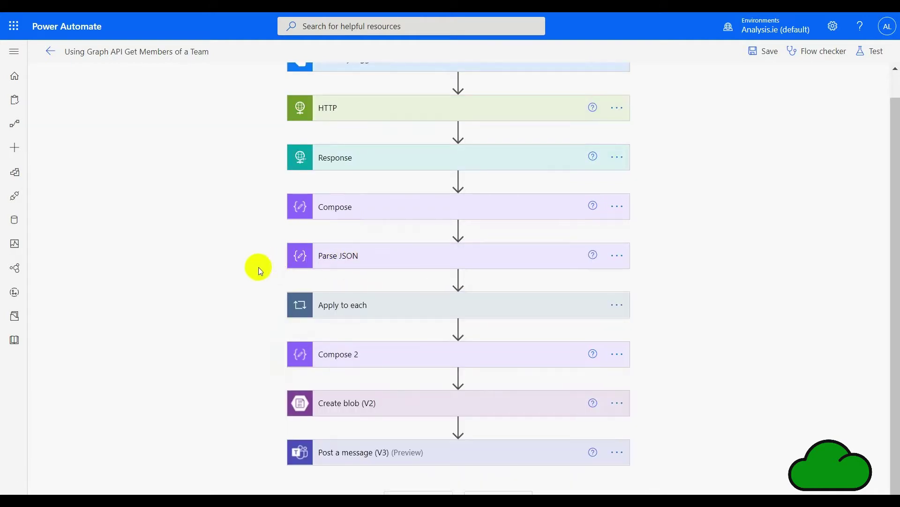
# Step: Check the input used by the Compose 2 action and collapse its card
pyautogui.click(352, 360)
pyautogui.scroll(-1, 239, 299)
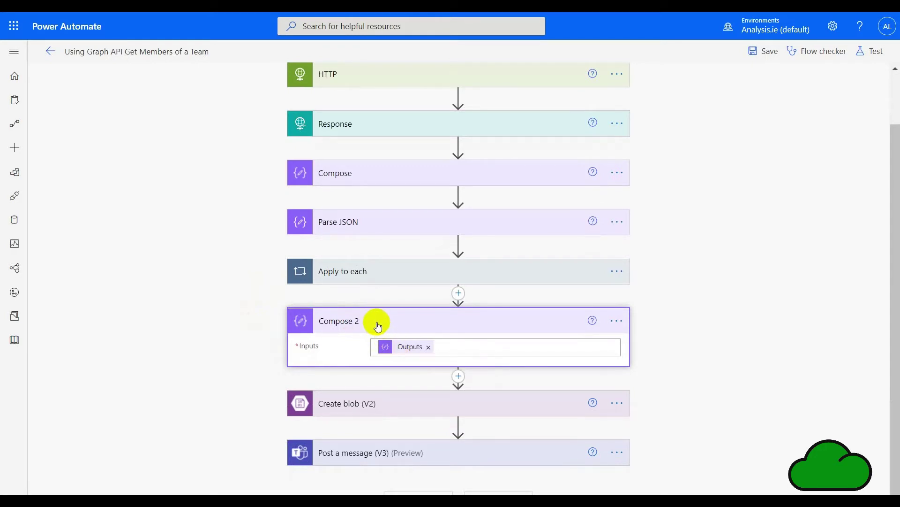
pyautogui.click(329, 323)
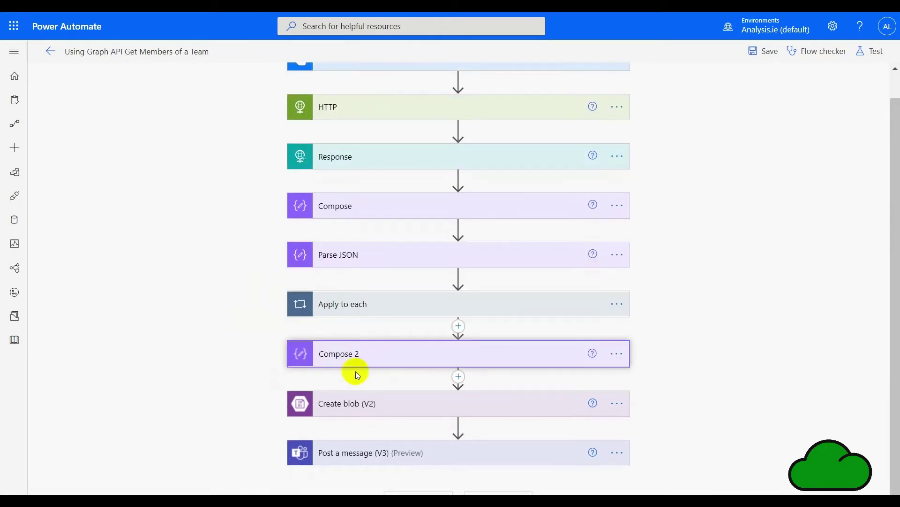
# Step: Review the storage account, folder path, blob name and content of Create blob (V2), and open the Post a message (V3) action
pyautogui.click(359, 401)
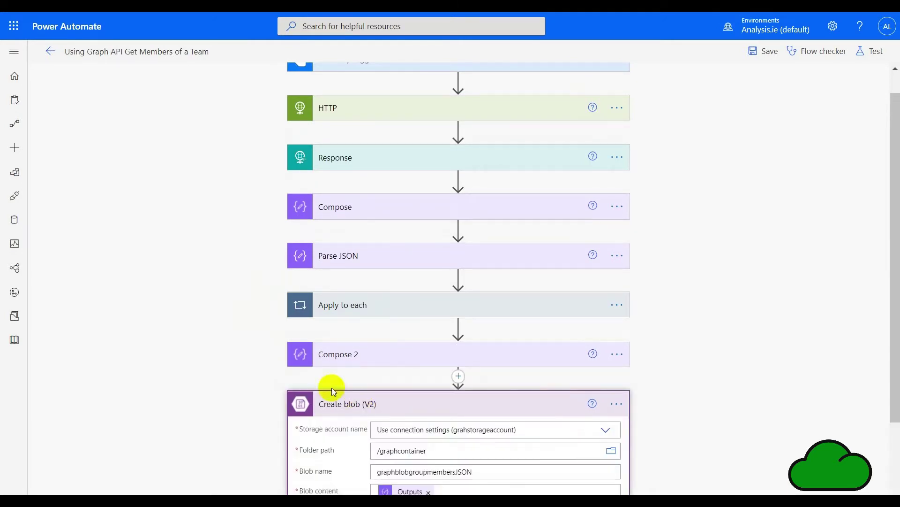
pyautogui.moveTo(411, 378)
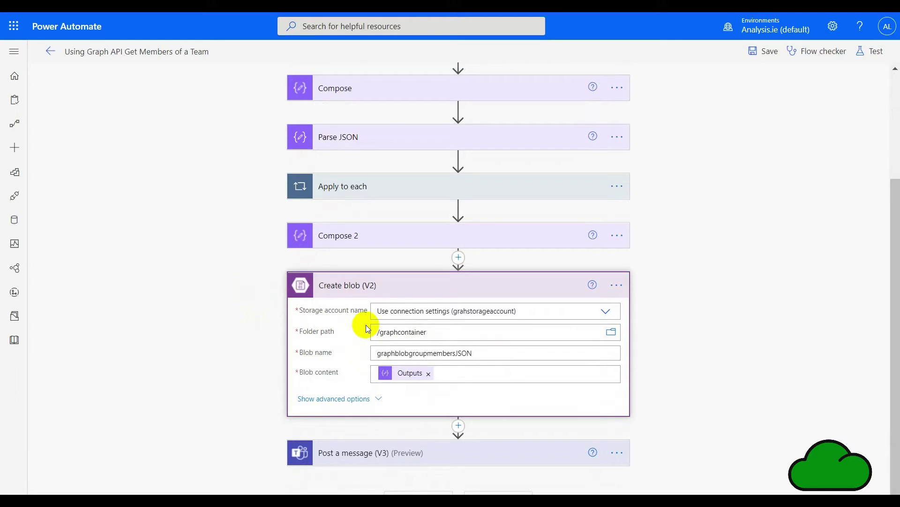
pyautogui.click(378, 286)
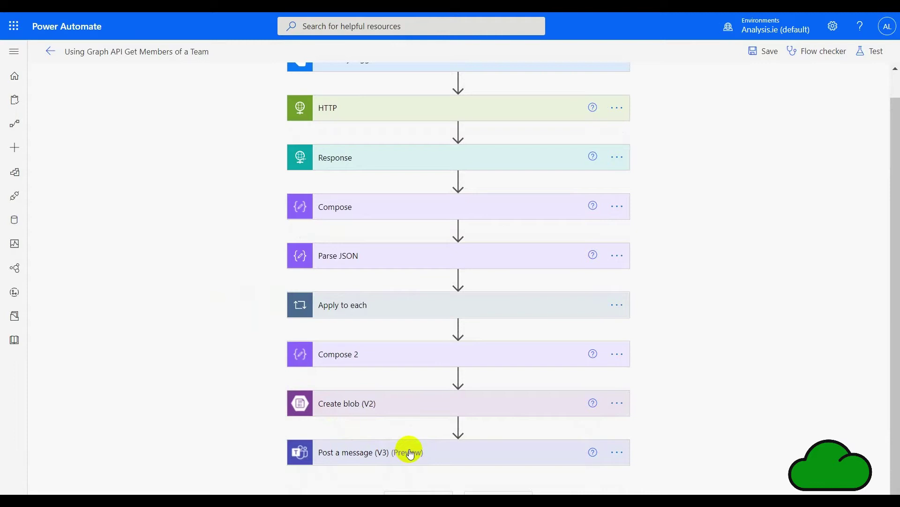
pyautogui.click(410, 454)
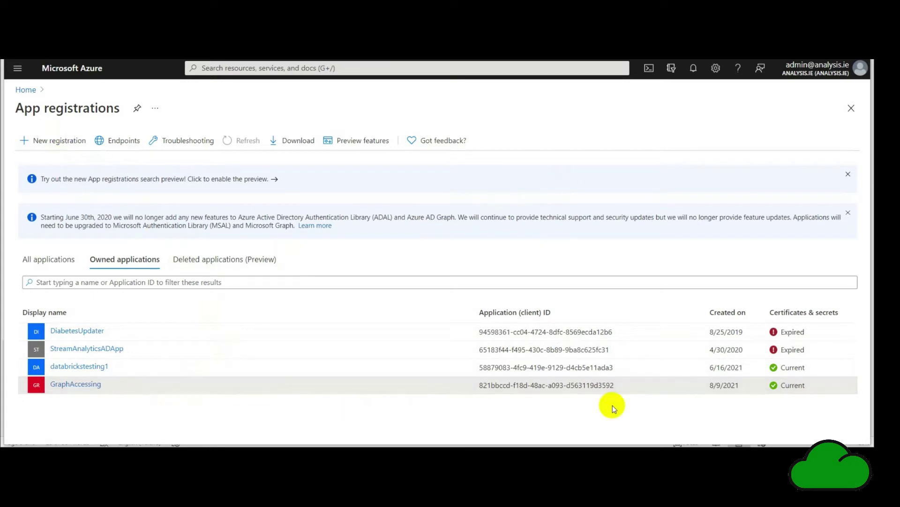
# Step: In Microsoft Azure's app registrations, open GraphAccessing and examine its application and tenant IDs and its client secrets
pyautogui.click(87, 384)
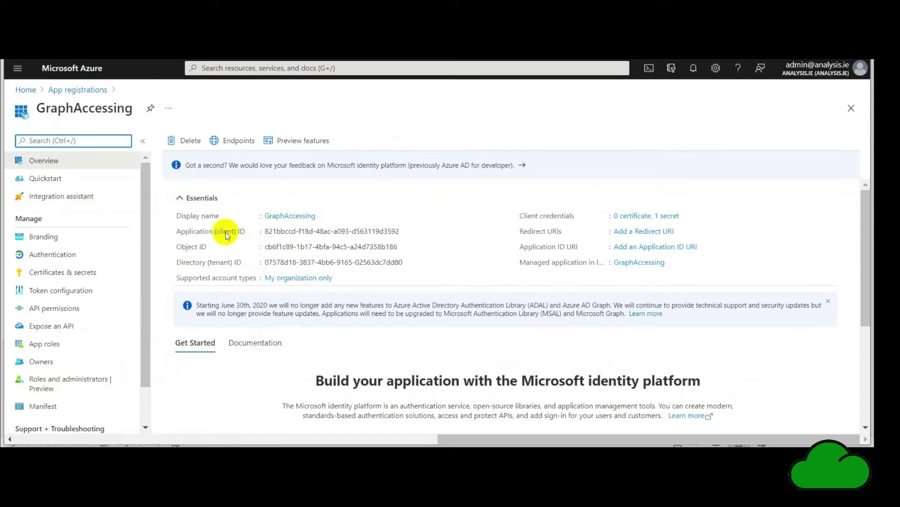
pyautogui.moveTo(402, 237)
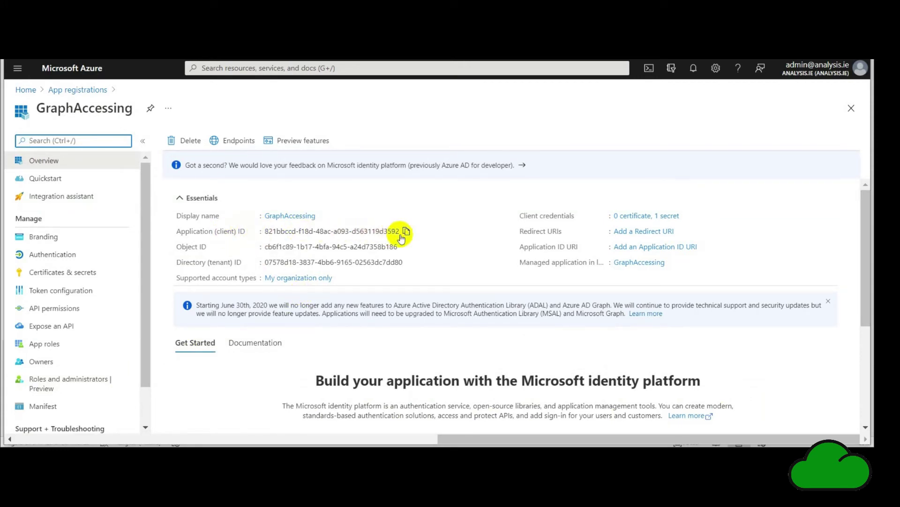
pyautogui.click(89, 275)
pyautogui.scroll(-1, 300, 281)
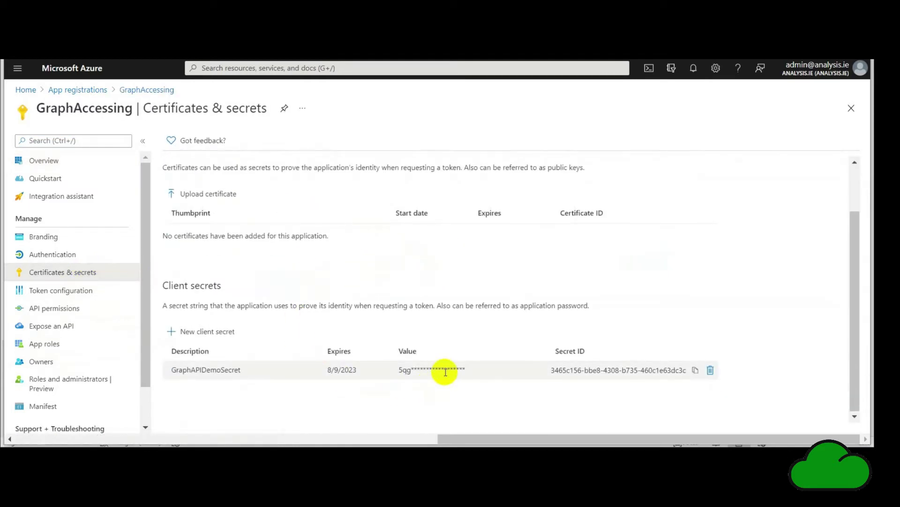
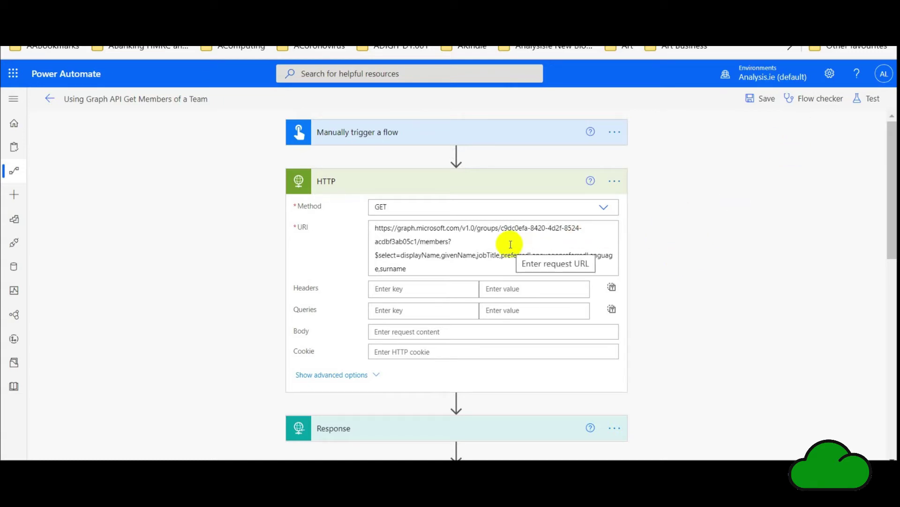
# Step: In Power Automate, save the Using Graph API Get Members of a Team flow and run a test of it
pyautogui.click(763, 99)
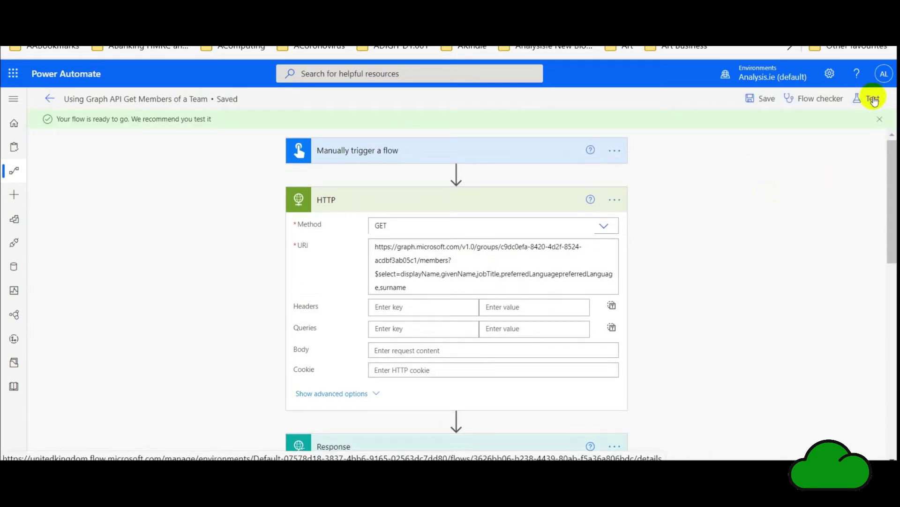
pyautogui.click(874, 101)
pyautogui.click(739, 448)
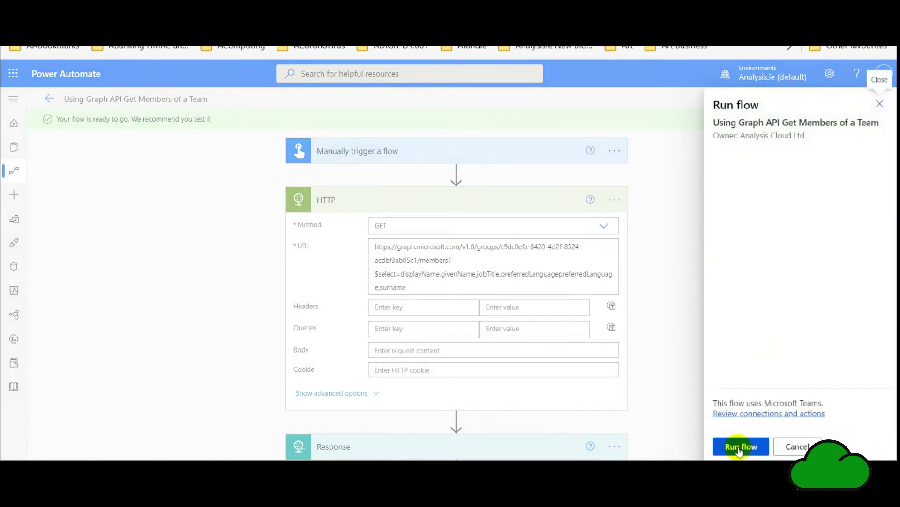
pyautogui.click(740, 448)
pyautogui.click(739, 446)
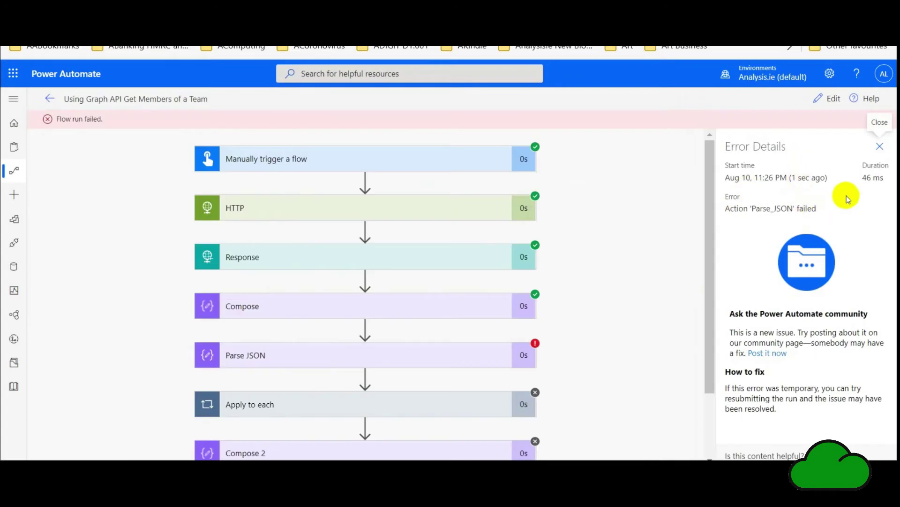
# Step: Close the error details and the run notification, and examine the HTTP action's outputs for this run
pyautogui.click(879, 146)
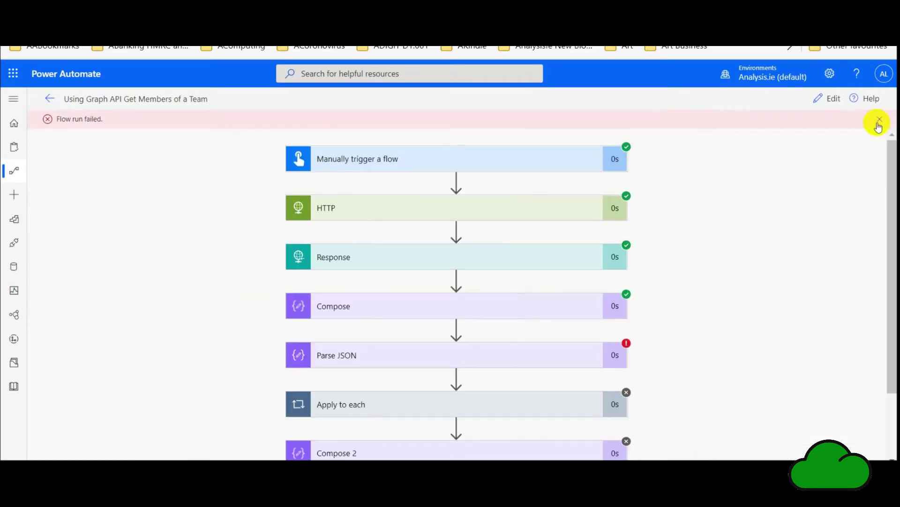
pyautogui.click(879, 122)
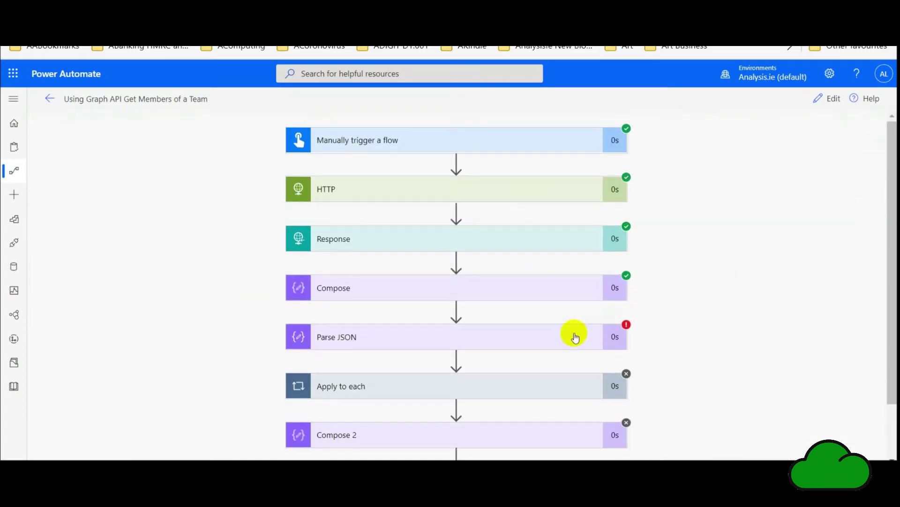
pyautogui.click(511, 203)
pyautogui.scroll(-3, 559, 333)
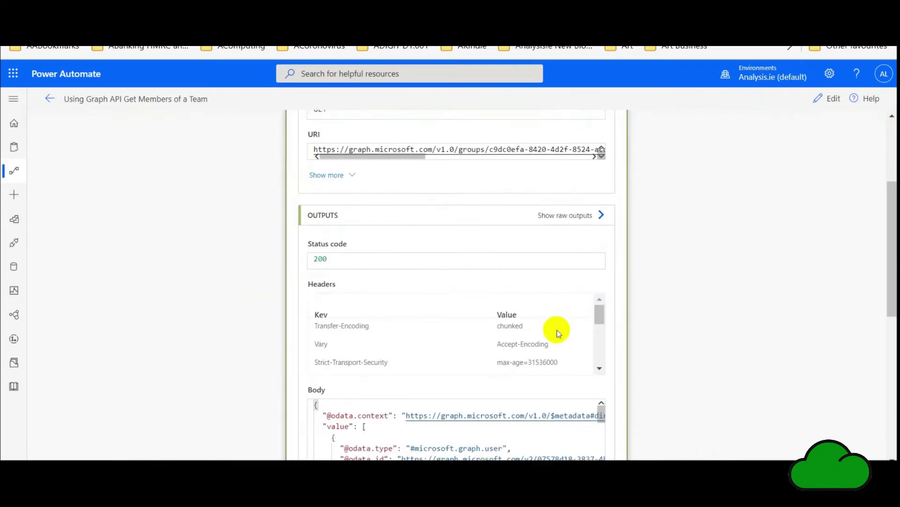
# Step: Copy the full JSON body from the HTTP action's outputs and collapse the action
pyautogui.scroll(-4, 558, 333)
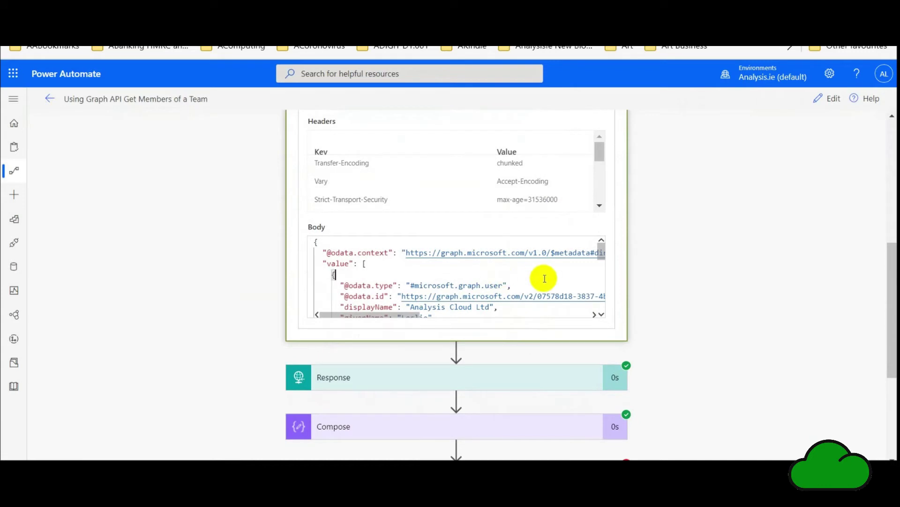
pyautogui.hotkey('ctrl', 'a')
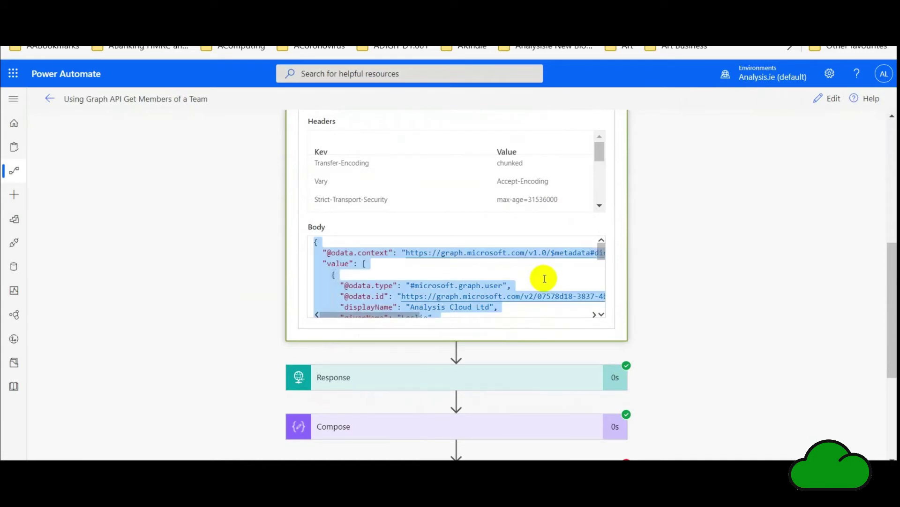
pyautogui.scroll(5, 469, 227)
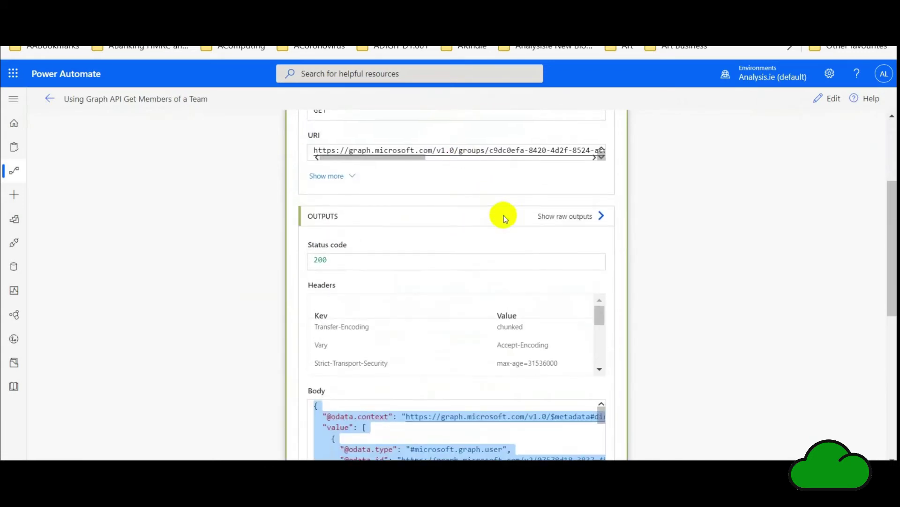
pyautogui.click(498, 146)
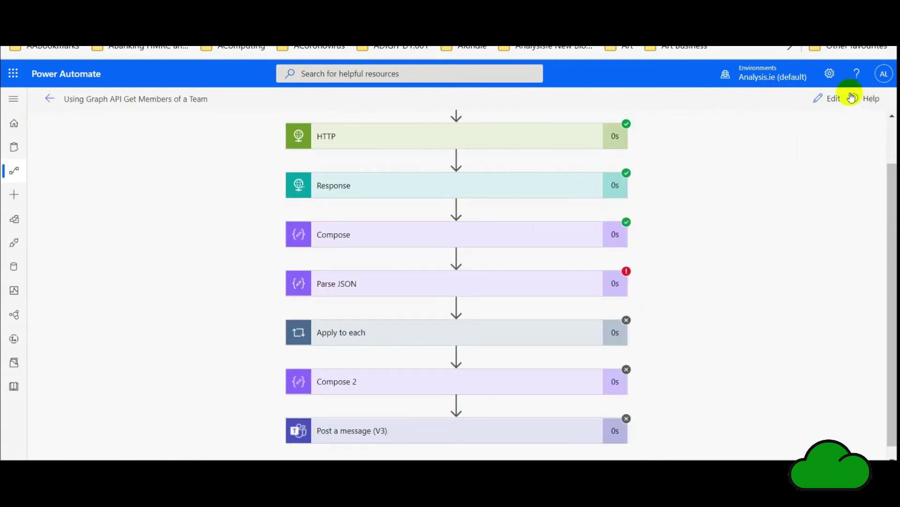
# Step: Edit the flow, regenerate the Parse JSON schema using the copied HTTP body as the sample payload, and save the flow
pyautogui.click(830, 100)
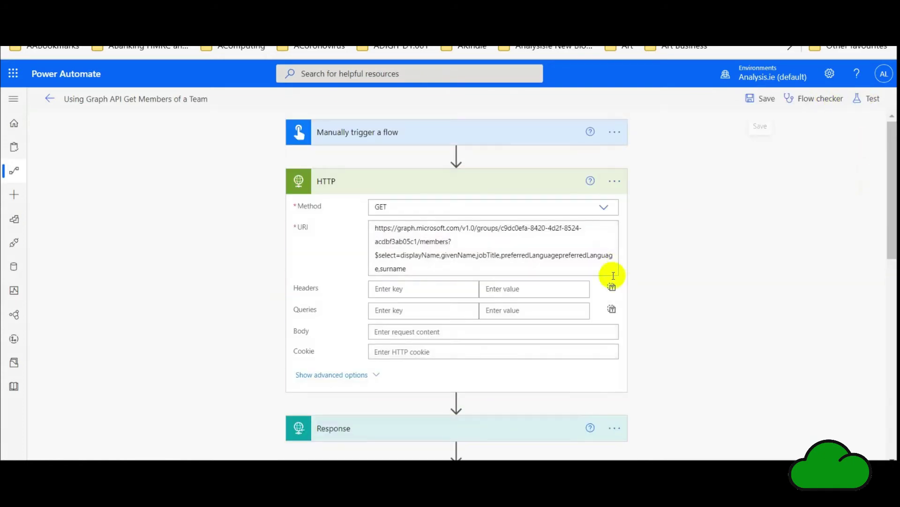
pyautogui.click(482, 184)
pyautogui.scroll(-3, 229, 308)
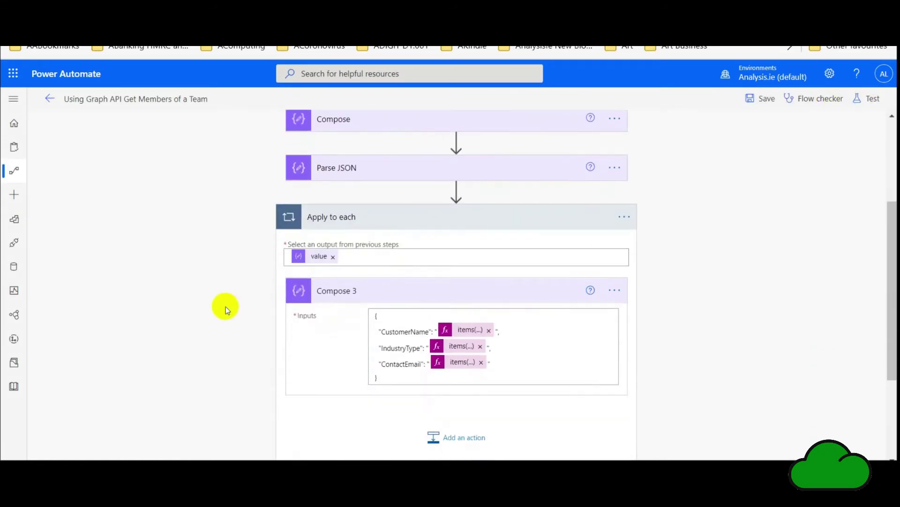
pyautogui.click(356, 173)
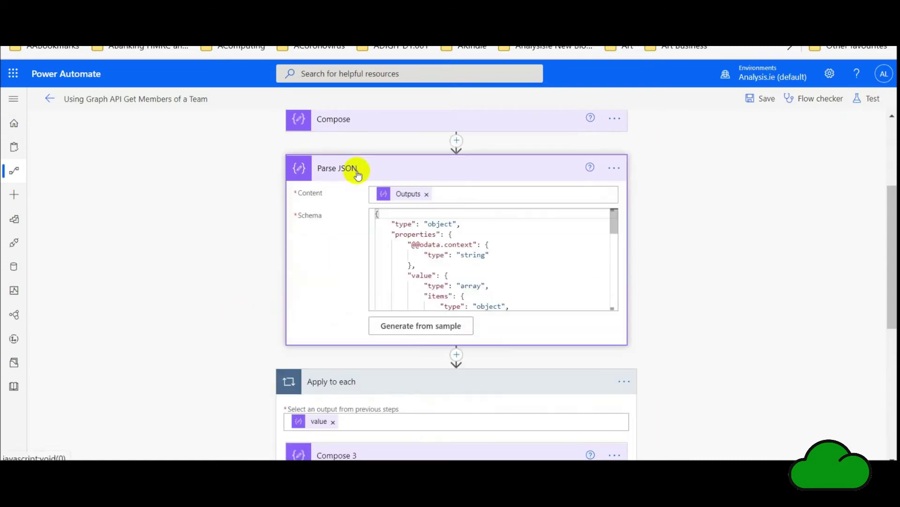
pyautogui.click(444, 329)
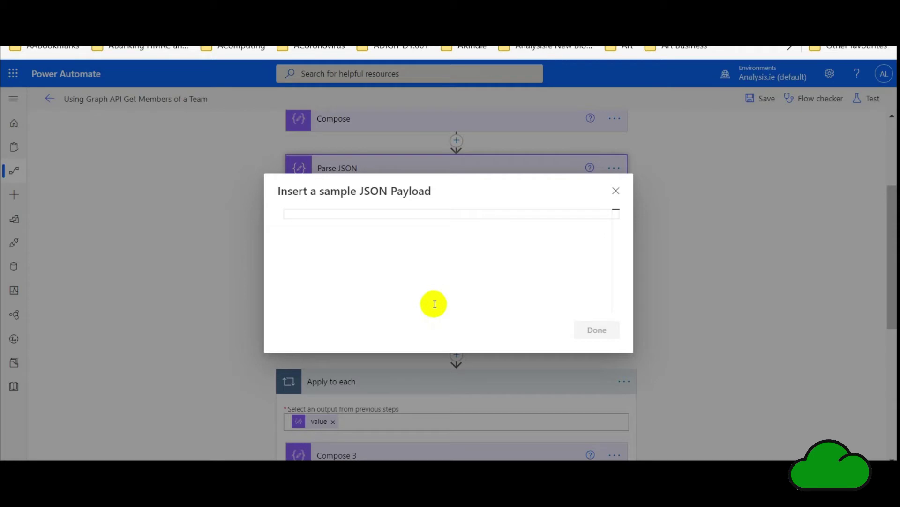
pyautogui.hotkey('ctrl', 'v')
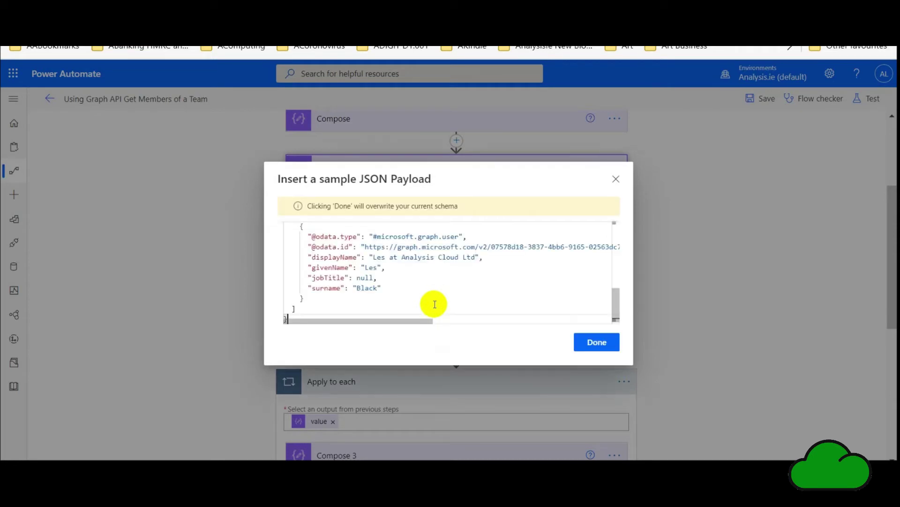
pyautogui.click(605, 345)
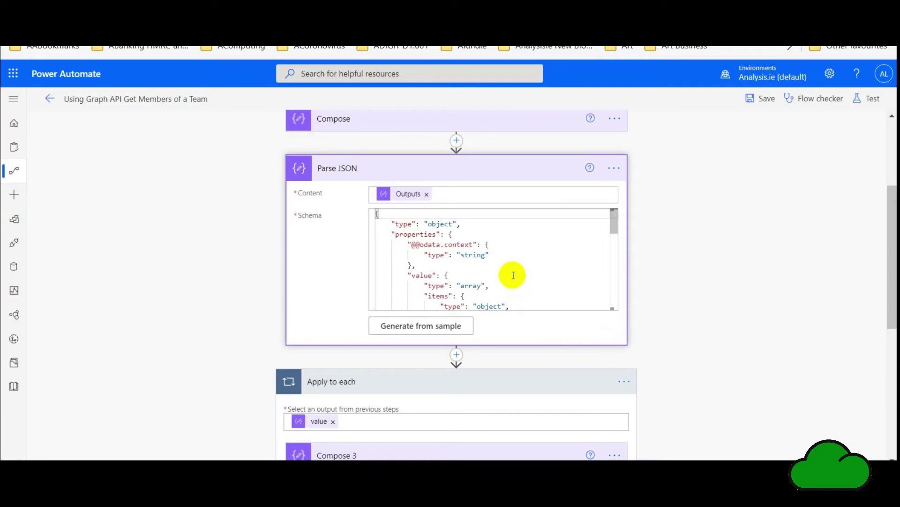
pyautogui.click(456, 170)
pyautogui.click(761, 99)
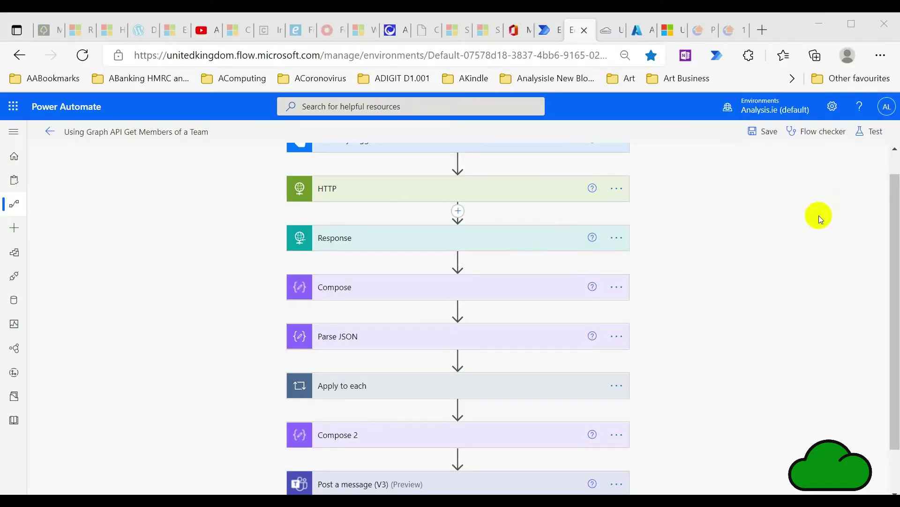
# Step: Run a test of the Using Graph API Get Members of a Team flow and check the status of its actions
pyautogui.scroll(1, 813, 219)
pyautogui.scroll(-2, 812, 218)
pyautogui.scroll(2, 811, 220)
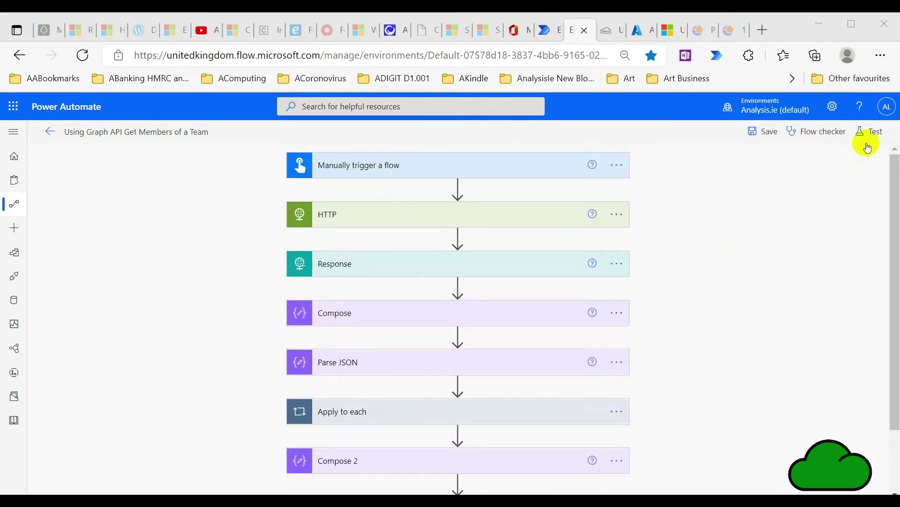
pyautogui.click(863, 133)
pyautogui.click(741, 480)
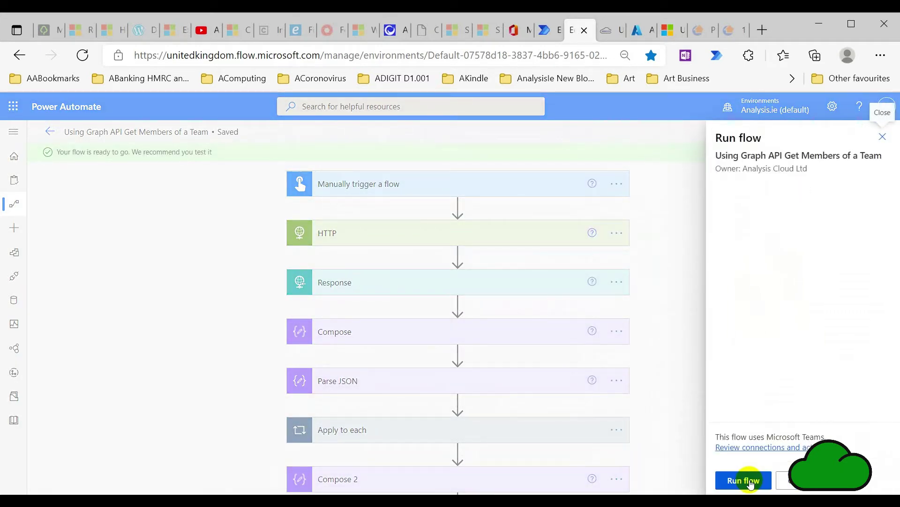
pyautogui.click(750, 479)
pyautogui.click(750, 480)
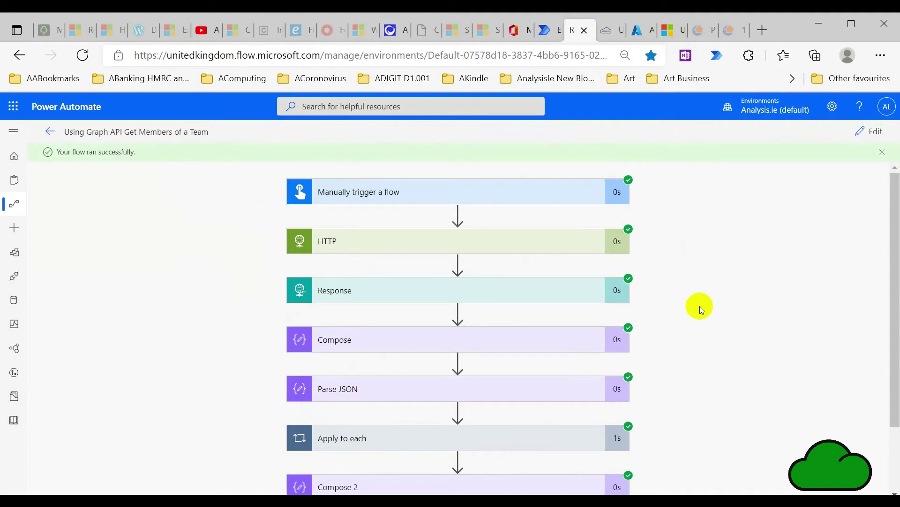
pyautogui.scroll(-2, 700, 306)
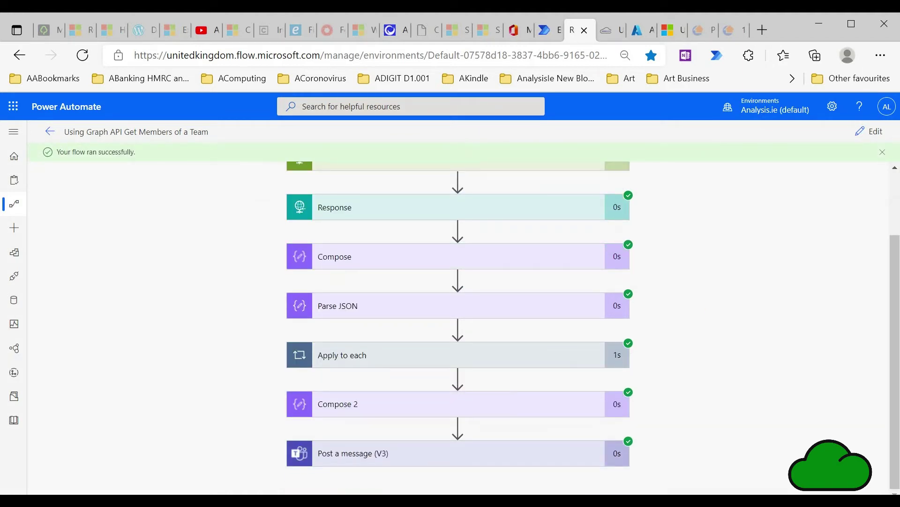
# Step: Switch to Microsoft Teams and examine the DisplayName, Given Name, Job Title and Surname fields in the newest General channel post
pyautogui.hotkey('alt', 'Tab')
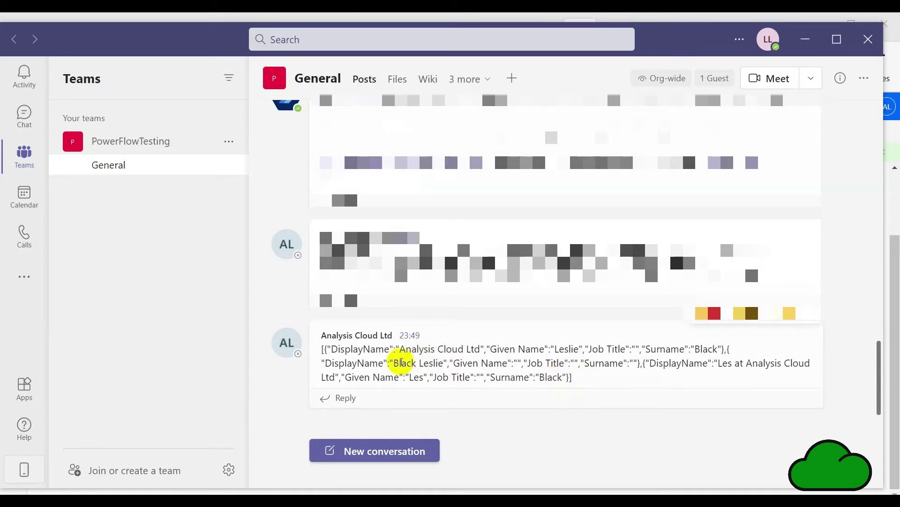
pyautogui.doubleClick(368, 349)
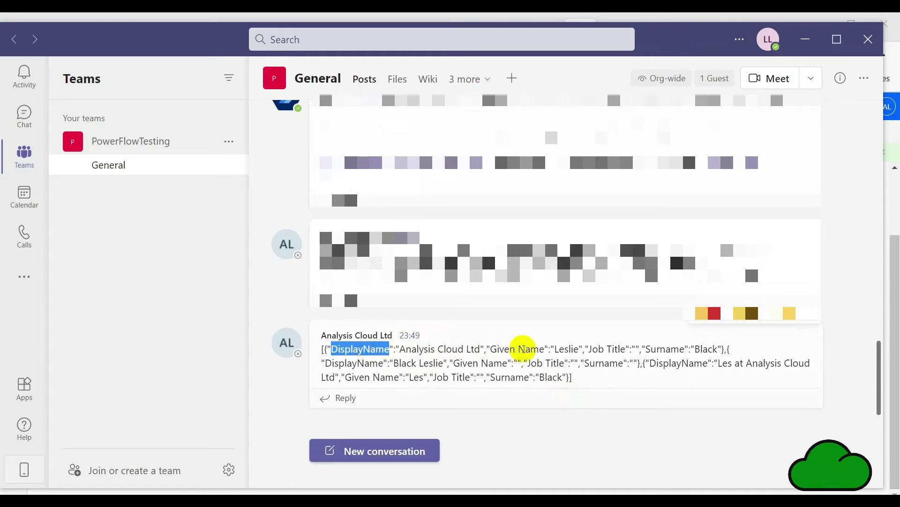
pyautogui.moveTo(544, 349); pyautogui.dragTo(491, 347)
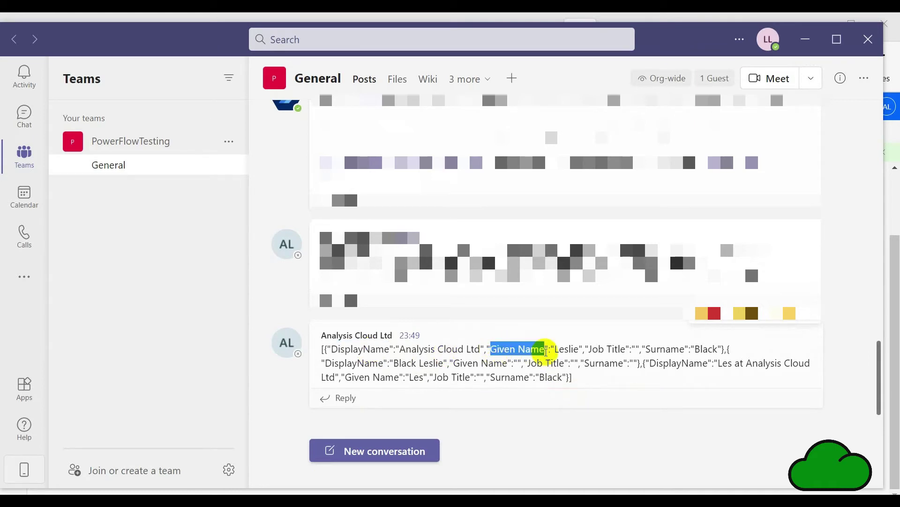
pyautogui.moveTo(589, 348); pyautogui.dragTo(679, 349)
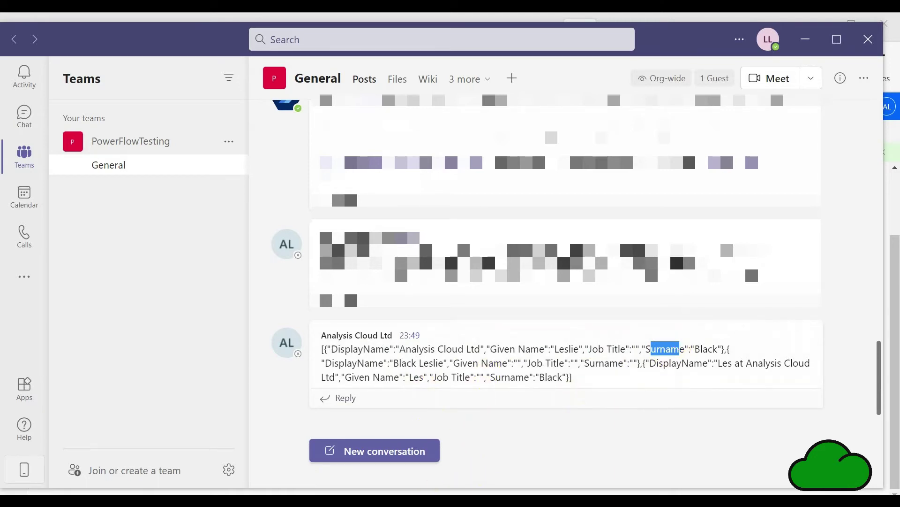
# Step: In Microsoft Azure, search for "blob" resources from the GraphStorage resource group and start creating a Storage account
pyautogui.hotkey('alt', 'Tab')
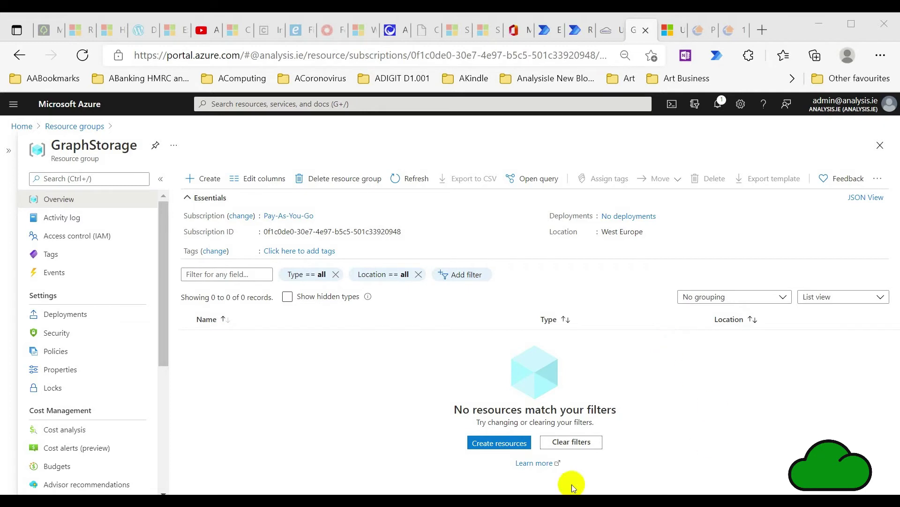
pyautogui.click(500, 443)
pyautogui.write('blob')
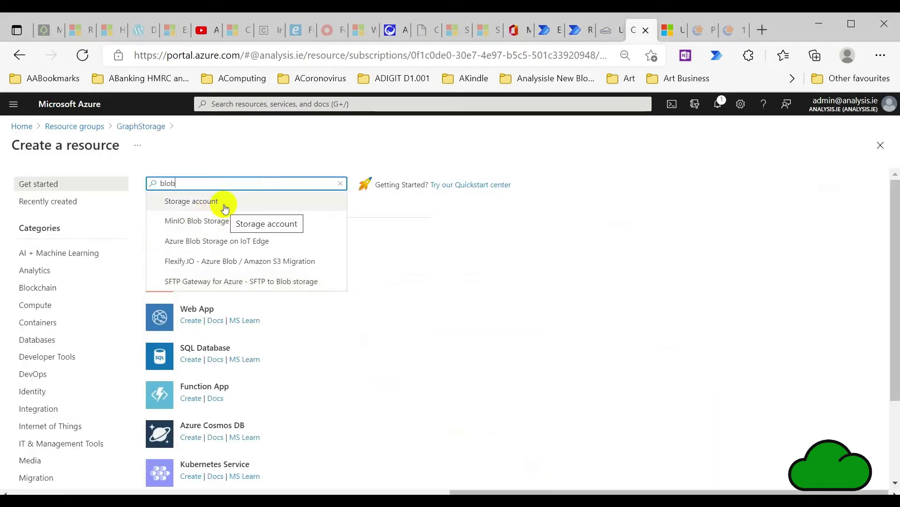
pyautogui.click(209, 201)
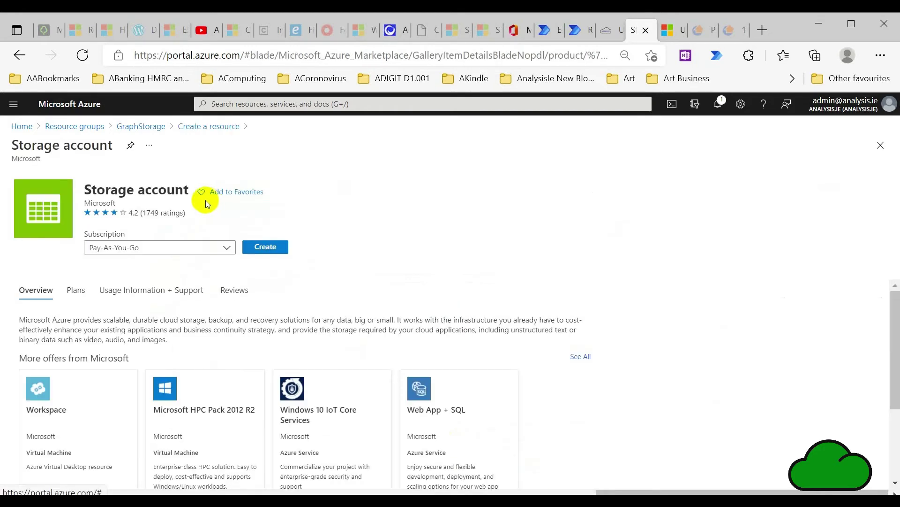
pyautogui.click(274, 245)
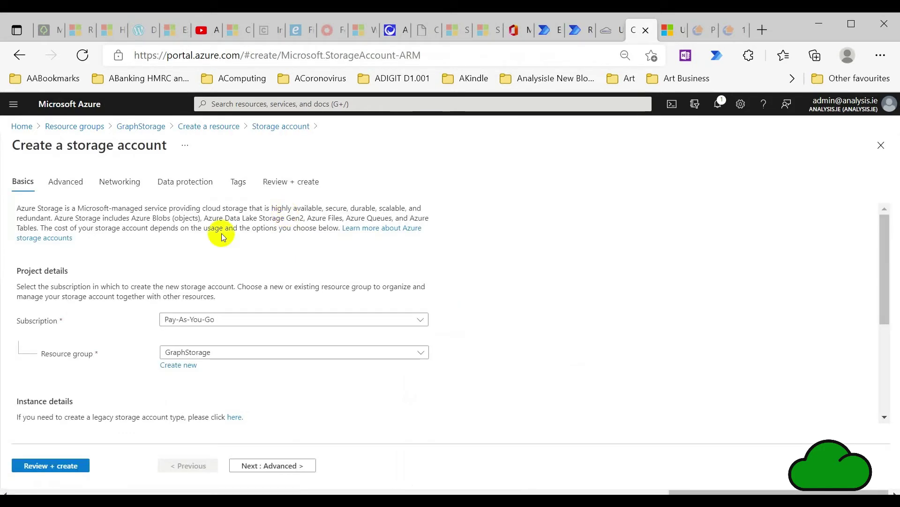
# Step: Name the storage account grahstorageaccount, using only lowercase letters
pyautogui.scroll(-1, 222, 235)
pyautogui.click(187, 407)
pyautogui.write('Grp')
pyautogui.press('BackSpace')
pyautogui.write('ahStora')
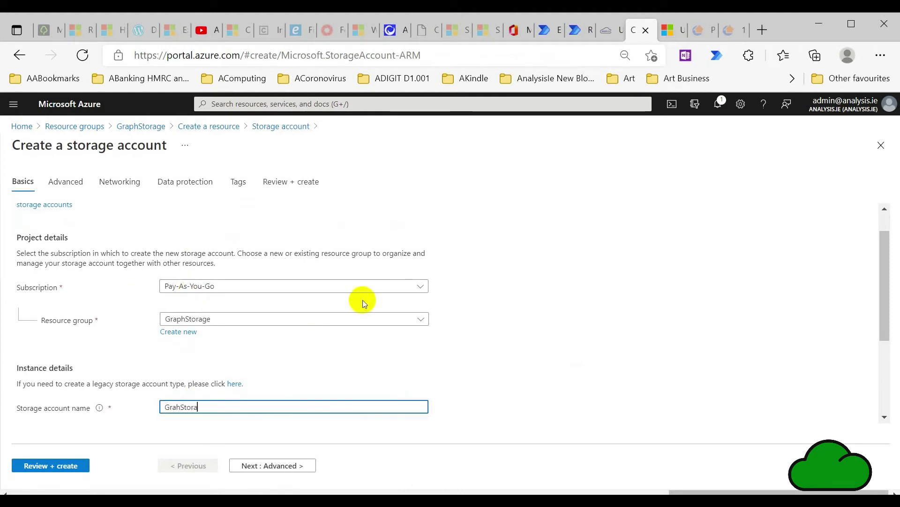
pyautogui.write('geaccount')
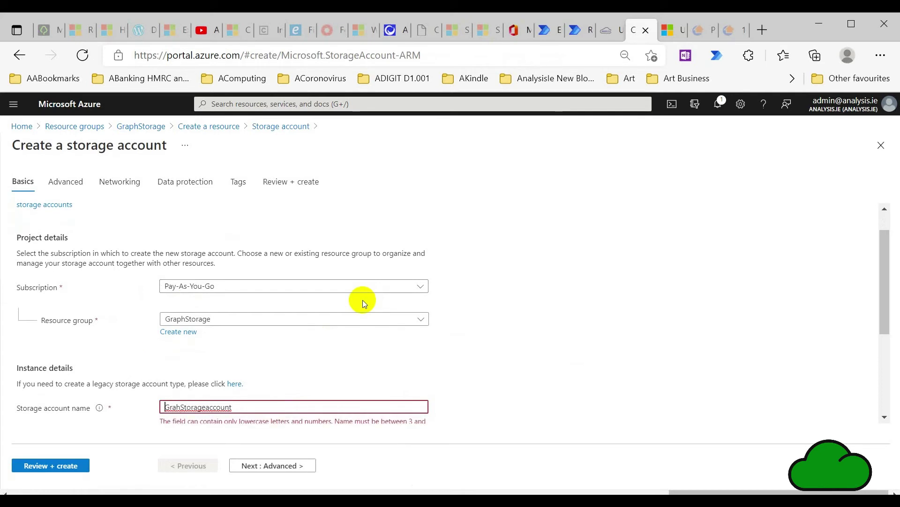
pyautogui.hotkey('shift', 'End')
pyautogui.write('grahstorageaccount')
# Step: Set the storage account's redundancy to Locally-redundant storage (LRS)
pyautogui.scroll(-4, 362, 300)
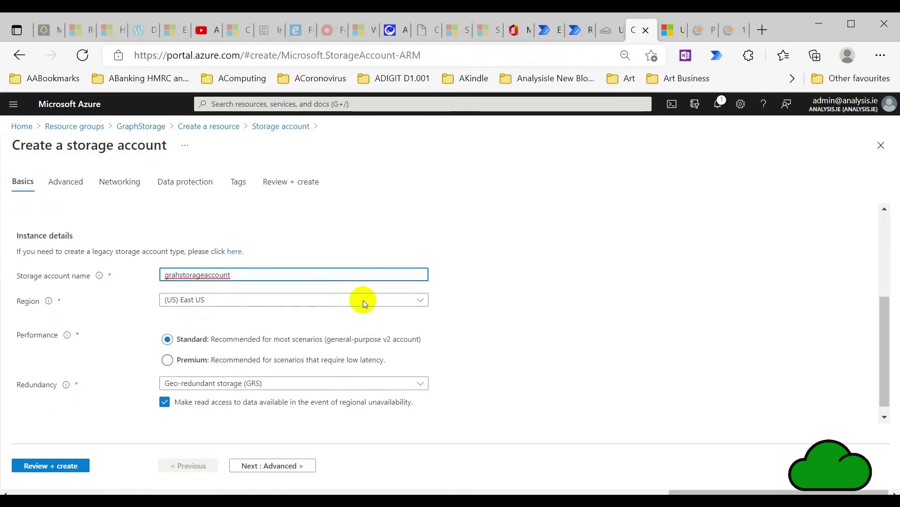
pyautogui.click(412, 382)
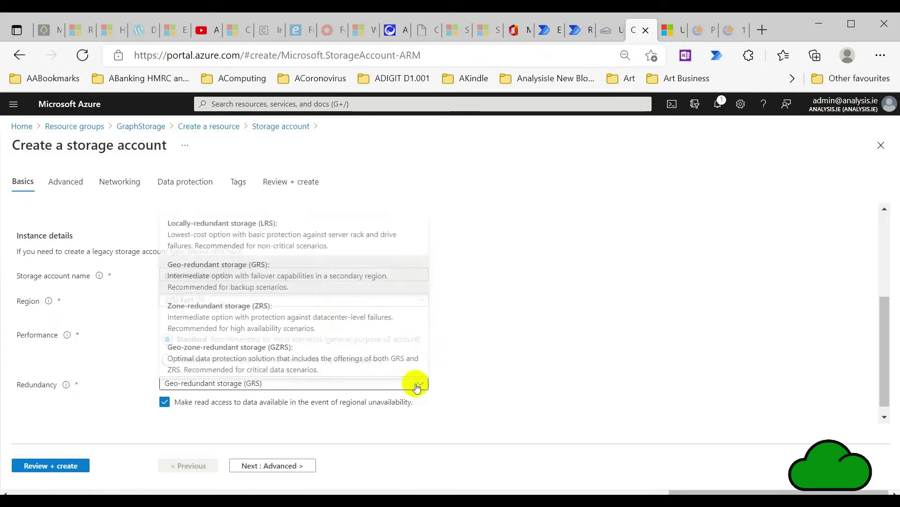
pyautogui.click(361, 247)
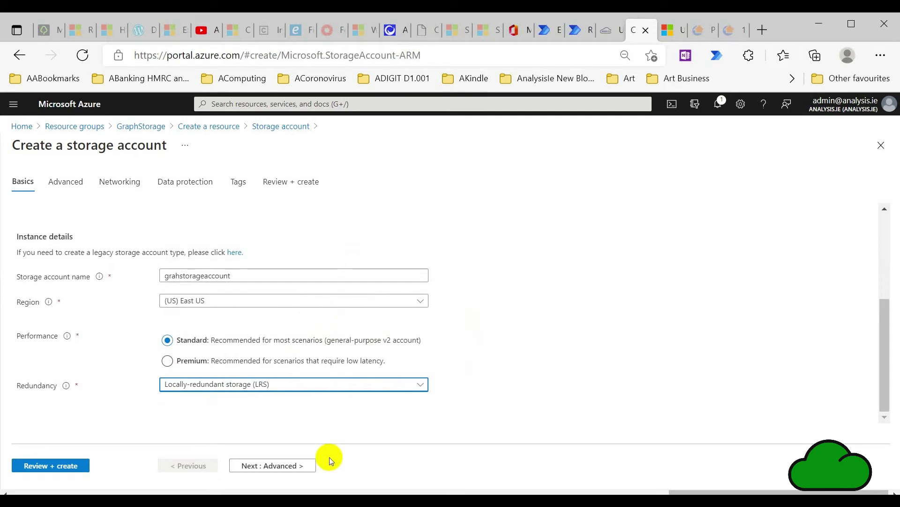
# Step: Glance at the advanced settings, return to the basic ones, and set the storage account's region to (Europe) West Europe
pyautogui.click(68, 184)
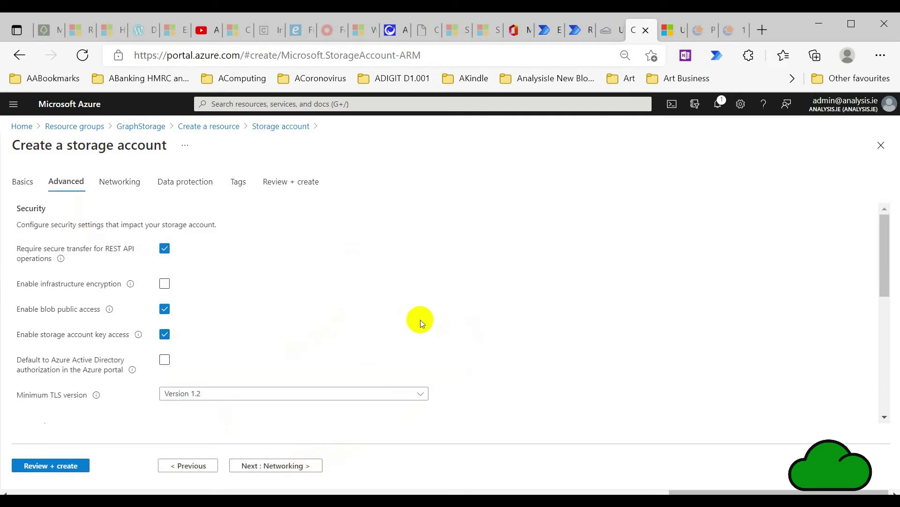
pyautogui.click(22, 181)
pyautogui.scroll(-1, 152, 242)
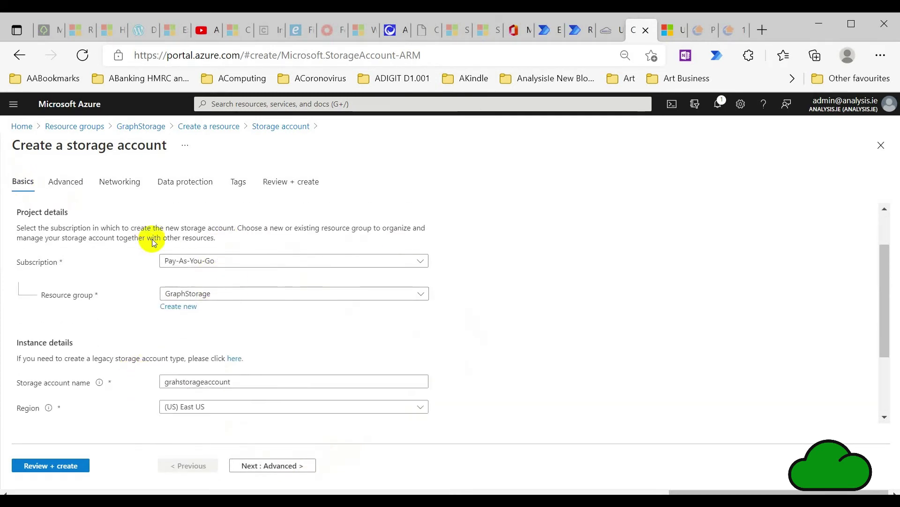
pyautogui.scroll(-2, 153, 242)
pyautogui.click(197, 333)
pyautogui.scroll(-3, 507, 380)
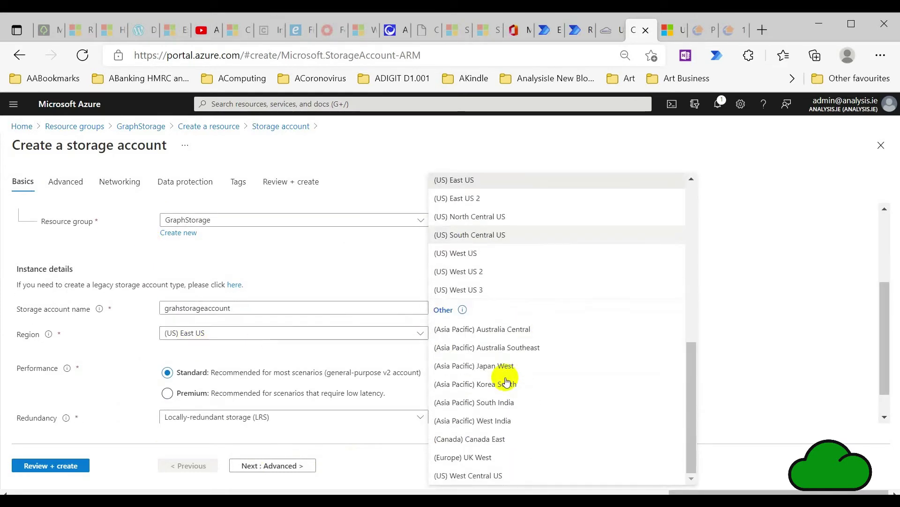
pyautogui.scroll(5, 506, 381)
pyautogui.click(489, 243)
pyautogui.scroll(-1, 322, 300)
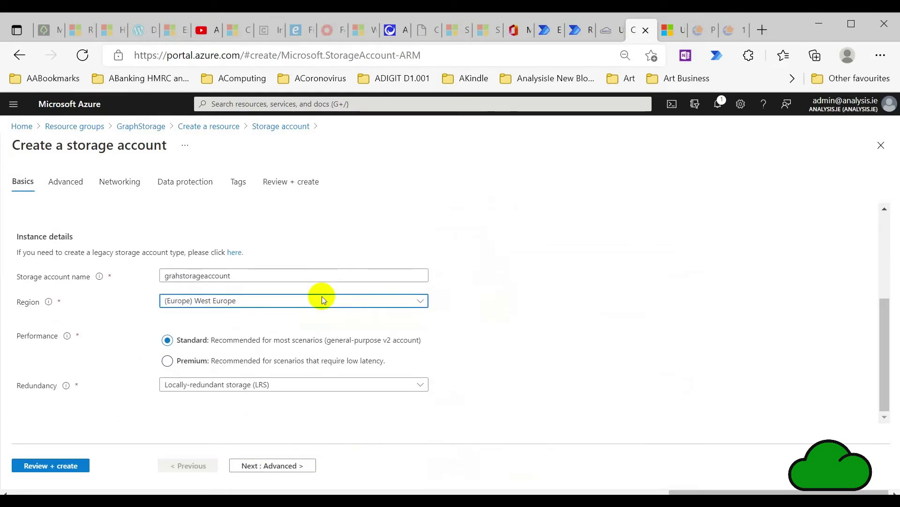
# Step: Proceed to the storage account's advanced settings and review the security options
pyautogui.click(264, 463)
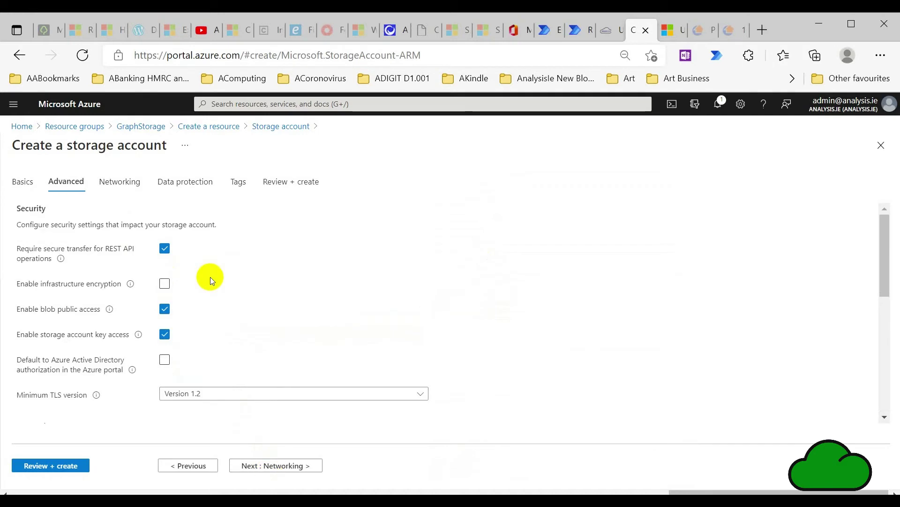
pyautogui.scroll(-3, 222, 295)
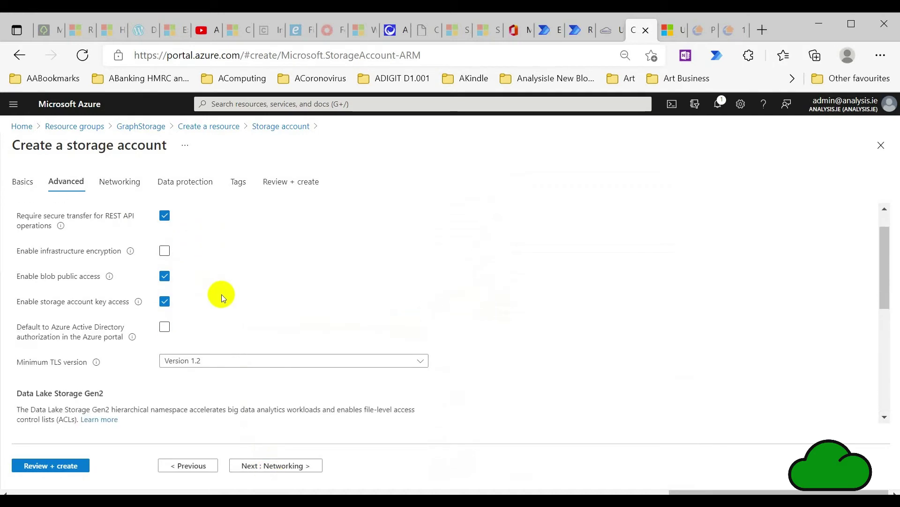
pyautogui.scroll(3, 221, 294)
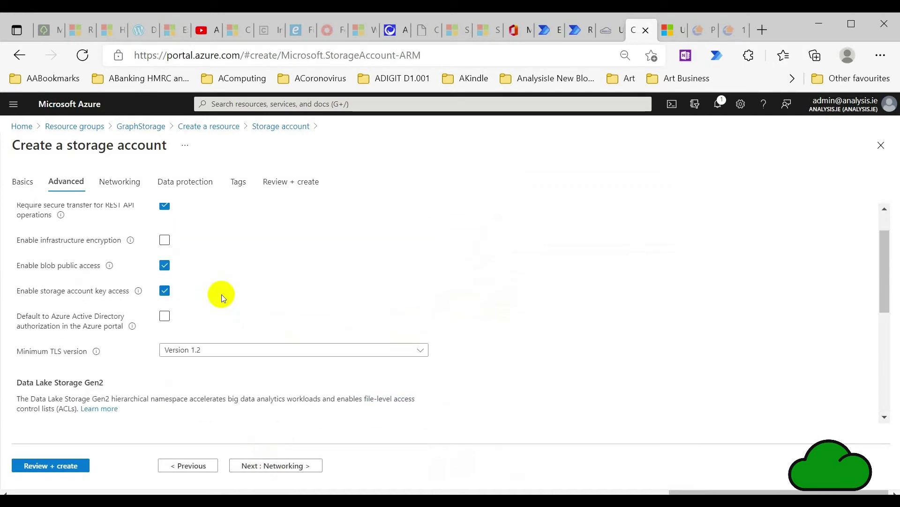
# Step: Create the storage account with the reviewed settings, open the deployed resource, and look through its overview properties
pyautogui.click(61, 466)
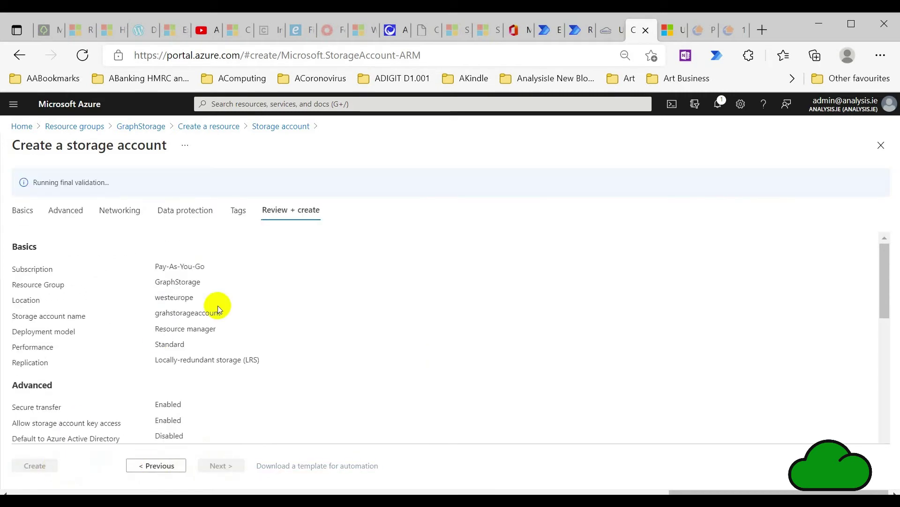
pyautogui.click(46, 465)
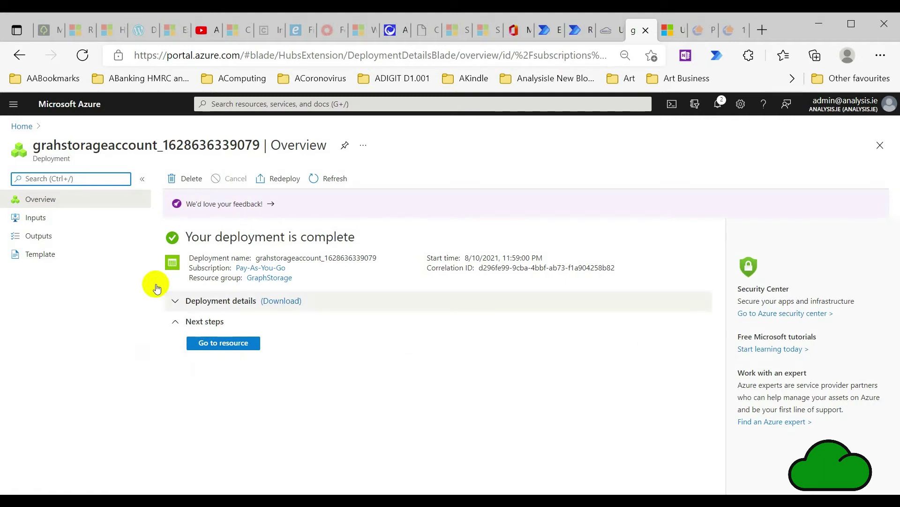
pyautogui.click(226, 343)
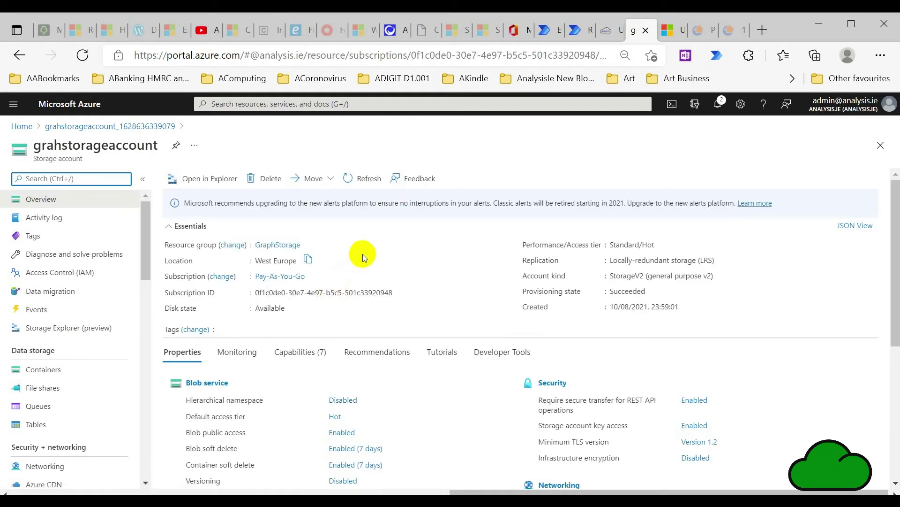
pyautogui.scroll(-3, 380, 277)
pyautogui.scroll(-2, 381, 277)
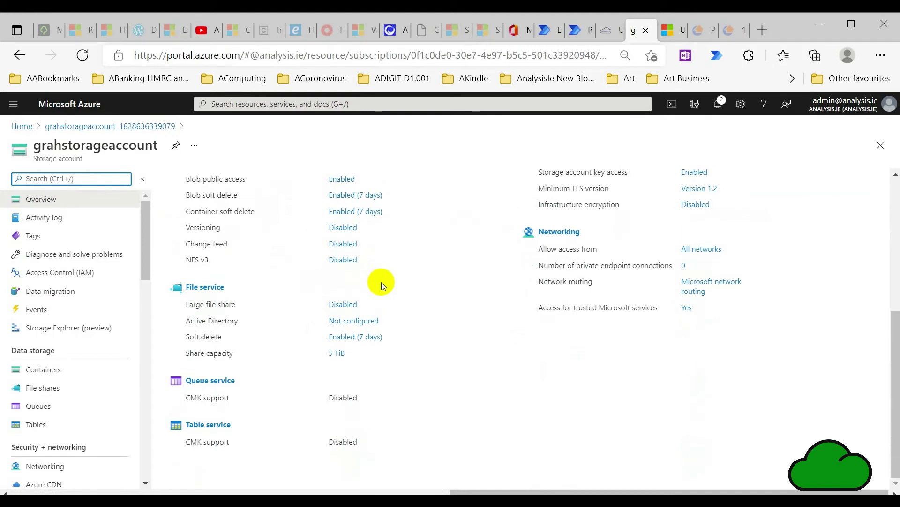
pyautogui.scroll(3, 382, 282)
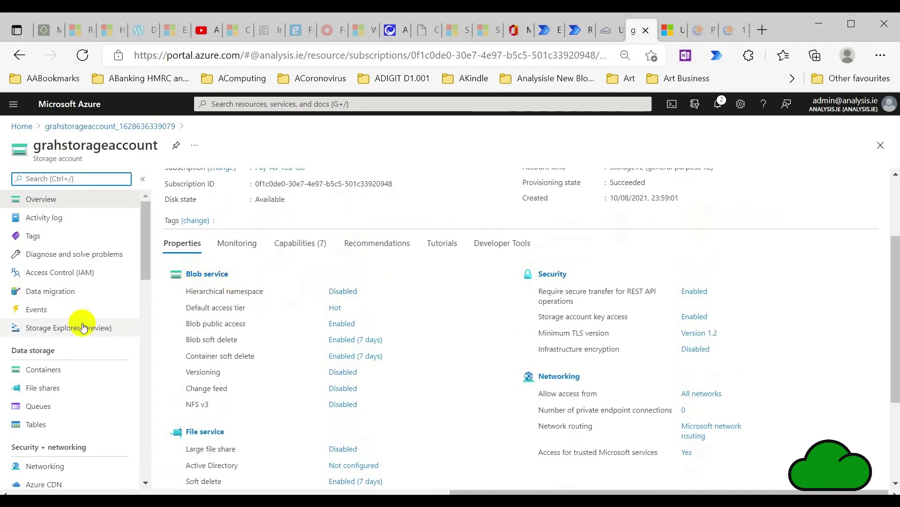
# Step: Create a container named graphcontainer in the storage account, with the public access level Private (no anonymous access)
pyautogui.scroll(-1, 89, 330)
pyautogui.click(59, 331)
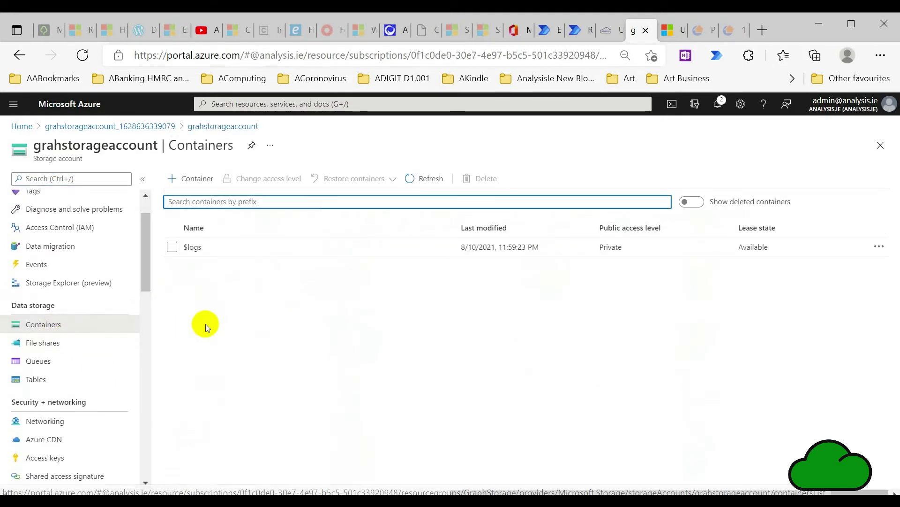
pyautogui.click(194, 178)
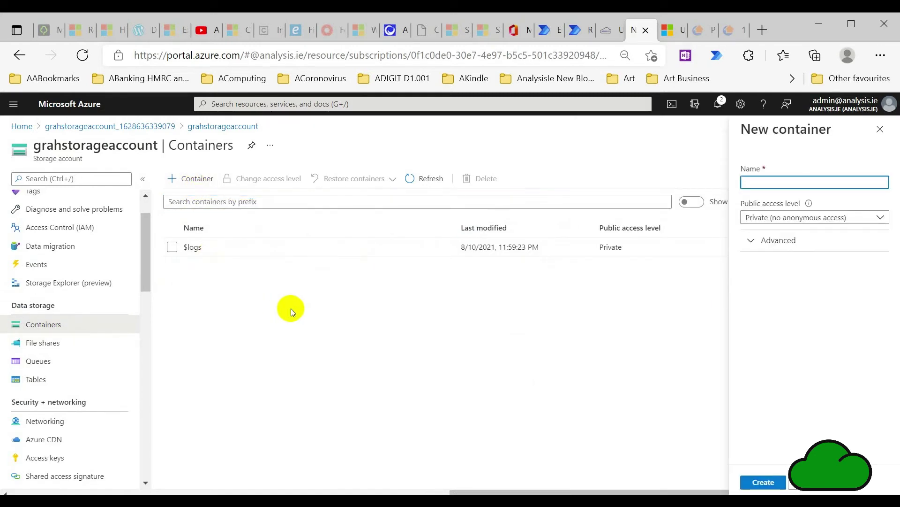
pyautogui.click(847, 217)
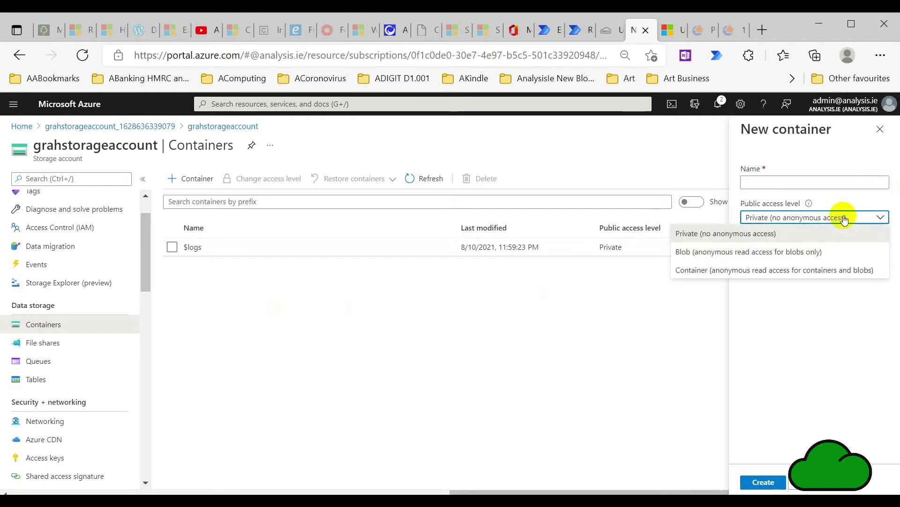
pyautogui.hotkey('shift', 'Tab')
pyautogui.write('graphcontainer')
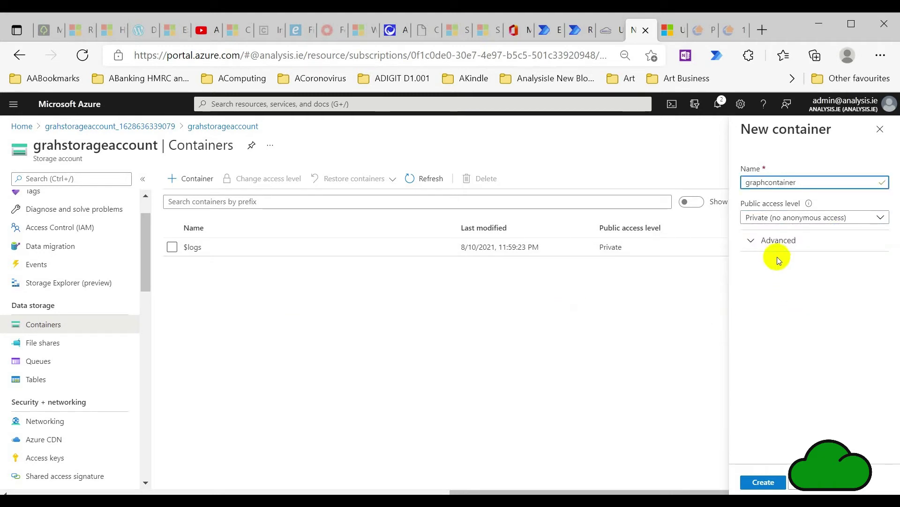
pyautogui.click(770, 480)
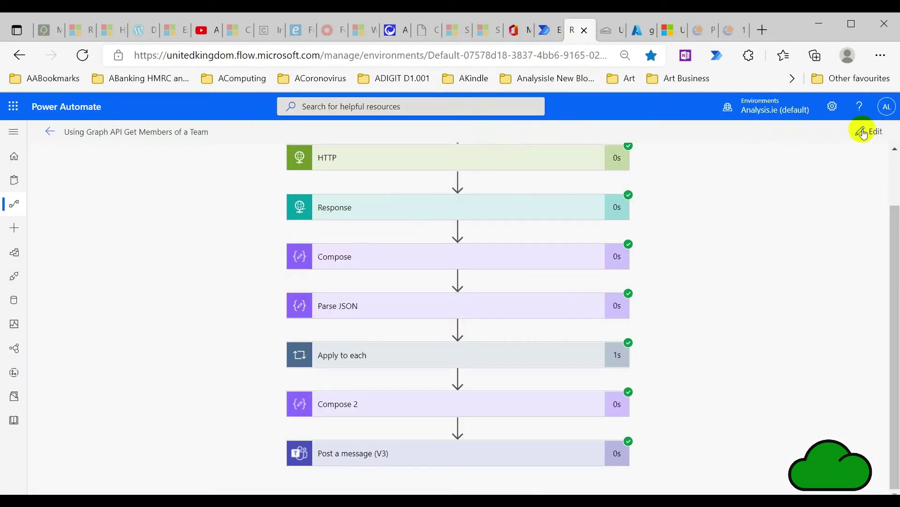
# Step: Switch to Power Automate, edit the team members flow, and insert Azure Blob Storage's Create blob (V2) between Compose 2 and Post a message (V3)
pyautogui.click(864, 133)
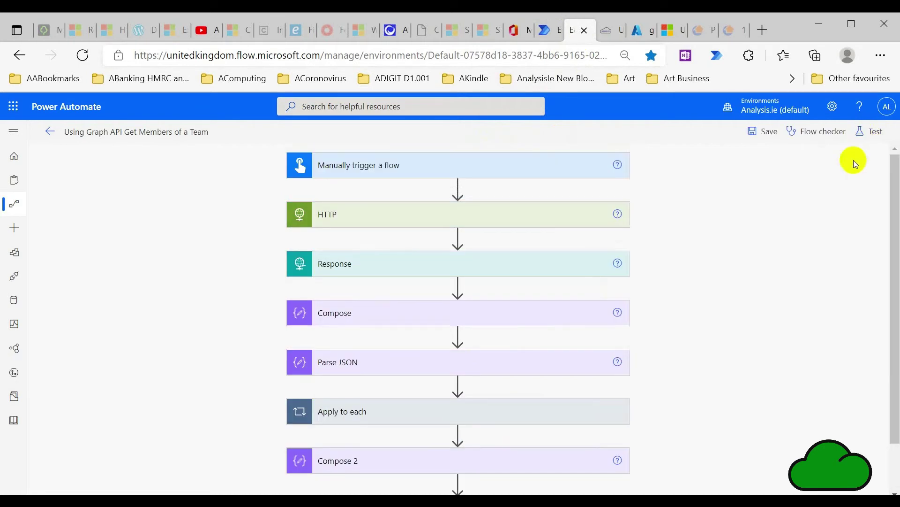
pyautogui.scroll(-2, 368, 374)
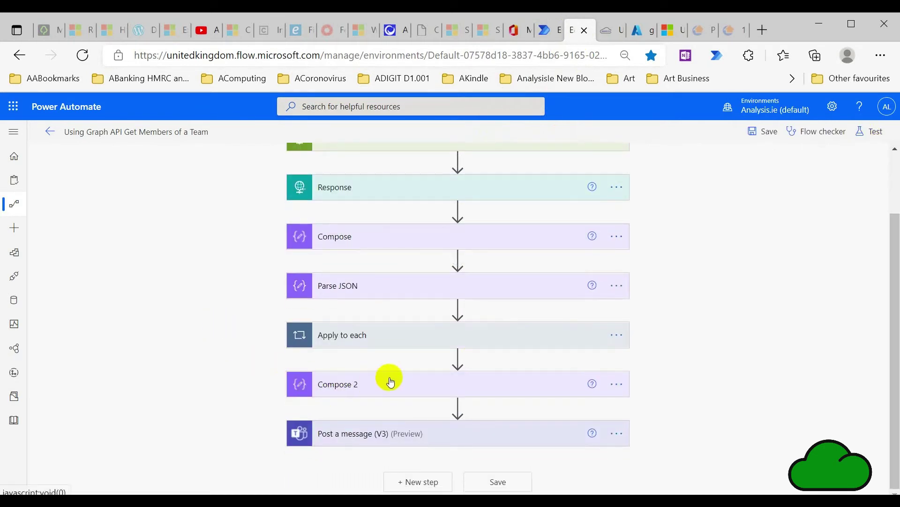
pyautogui.click(458, 408)
pyautogui.click(449, 423)
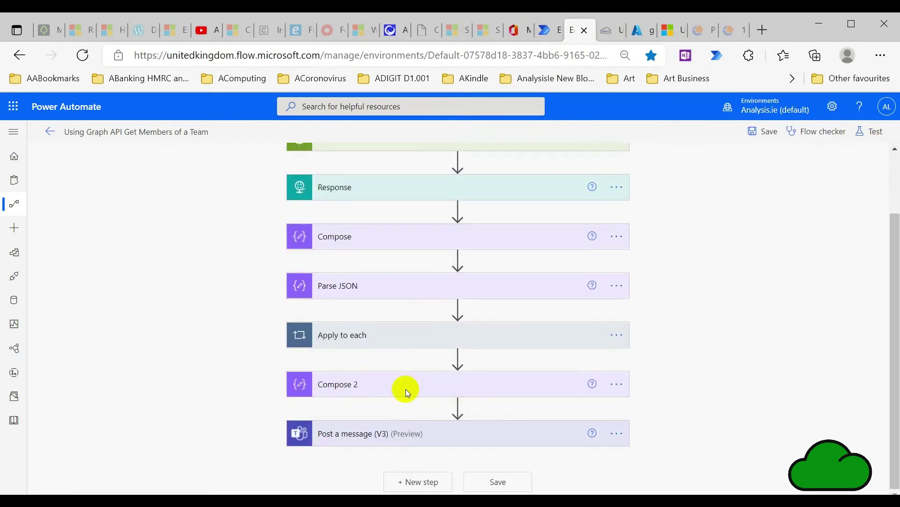
pyautogui.write('azure')
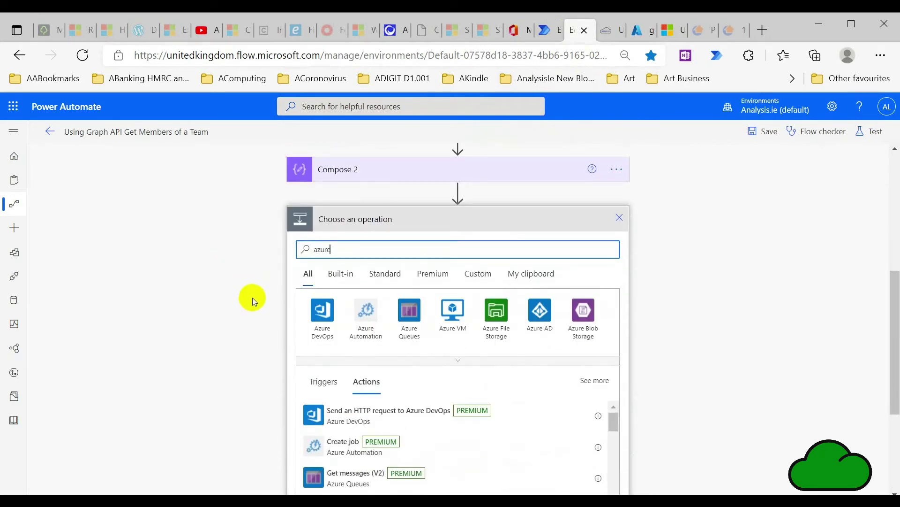
pyautogui.click(581, 328)
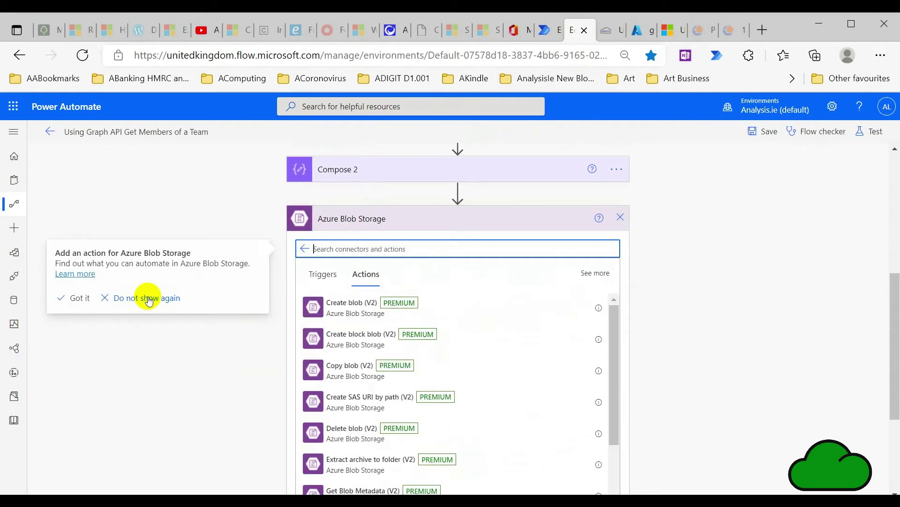
pyautogui.scroll(-1, 685, 277)
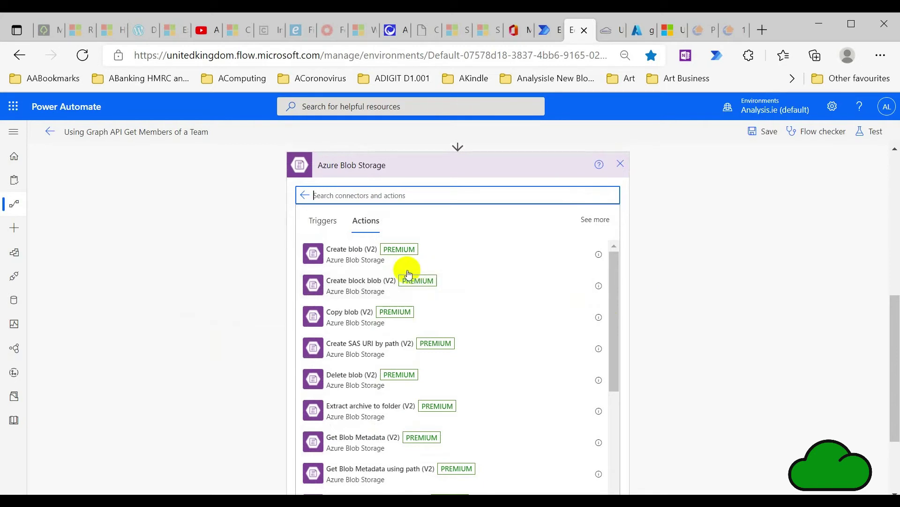
pyautogui.click(371, 258)
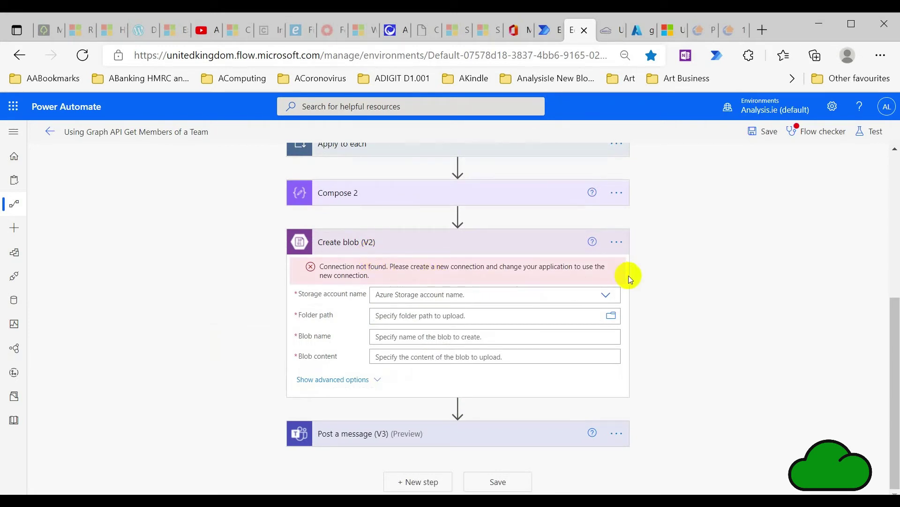
# Step: Check the connection used by the Create blob (V2) action, and open the environment's list of connections
pyautogui.click(616, 241)
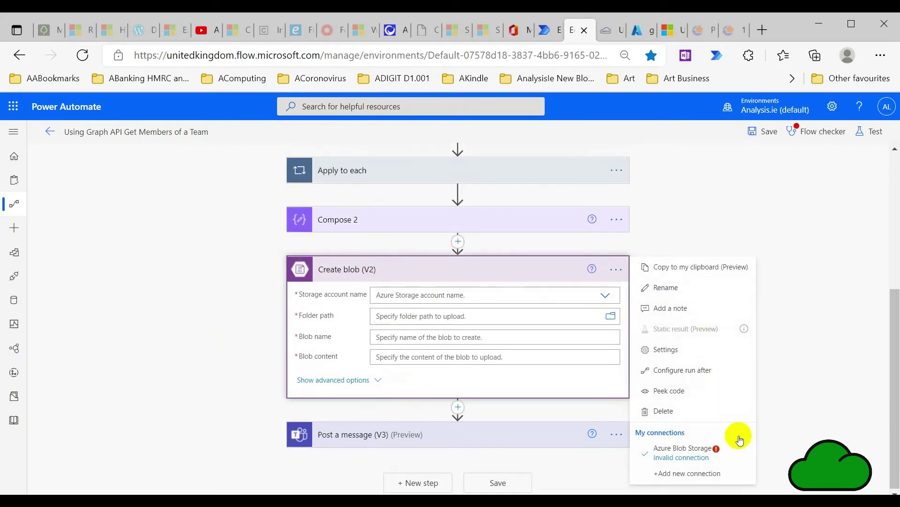
pyautogui.click(697, 457)
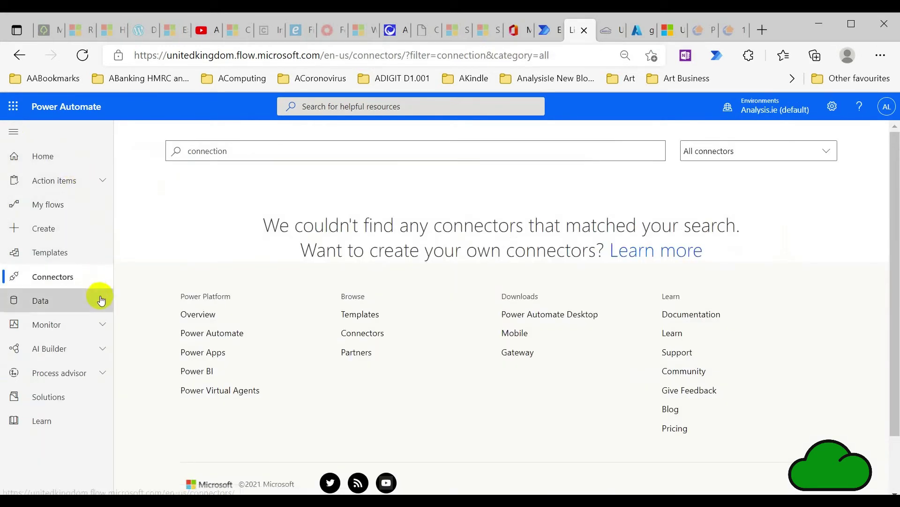
pyautogui.click(101, 301)
pyautogui.click(73, 352)
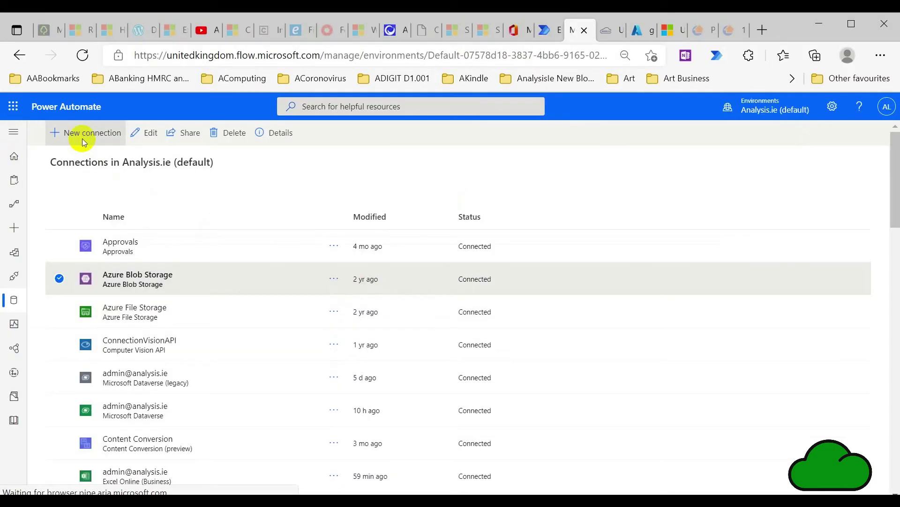
# Step: Start a new connection and search the available connectors for blob
pyautogui.click(63, 97)
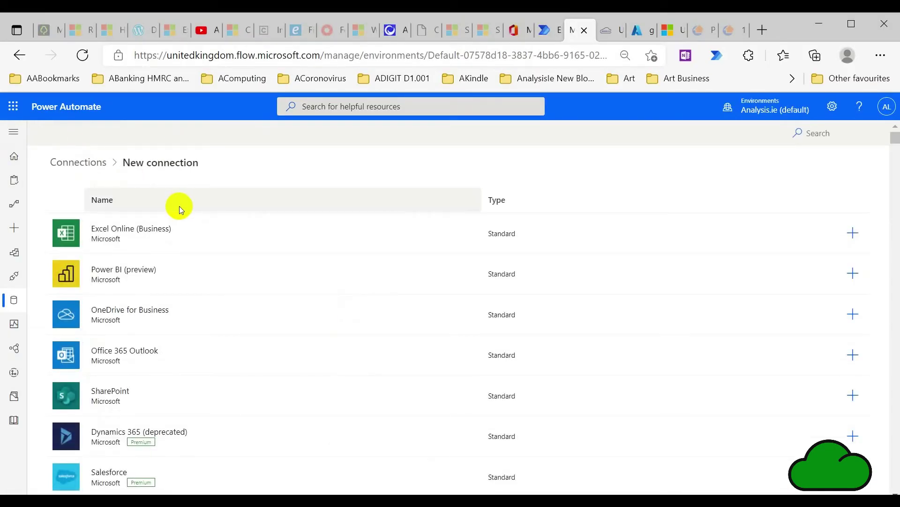
pyautogui.scroll(-5, 227, 286)
pyautogui.scroll(5, 227, 287)
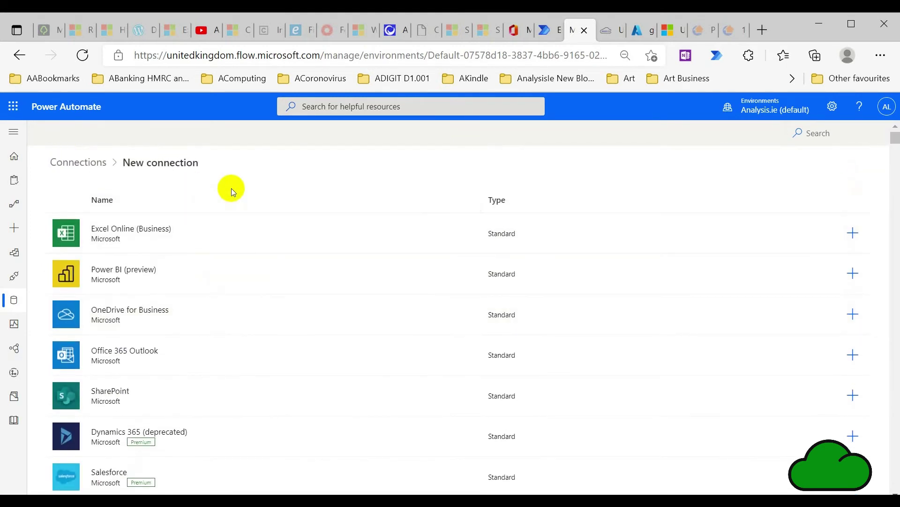
pyautogui.click(813, 135)
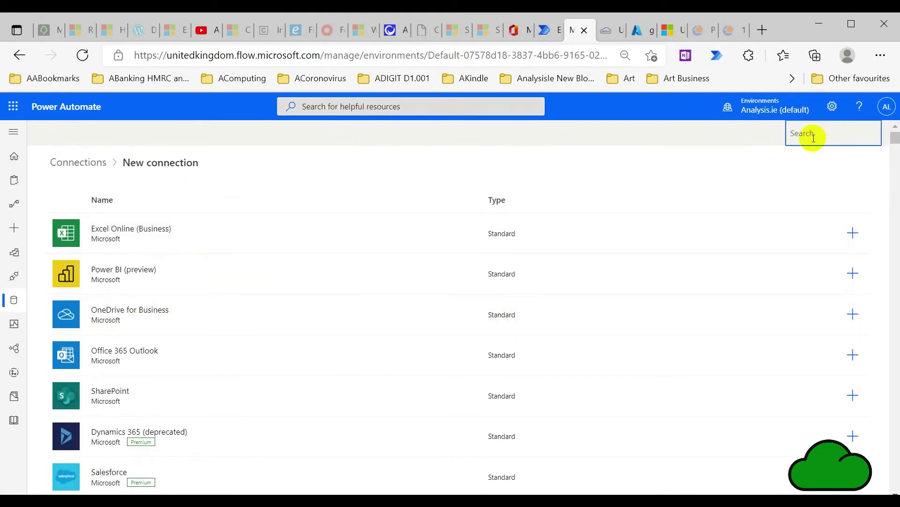
pyautogui.write('blob')
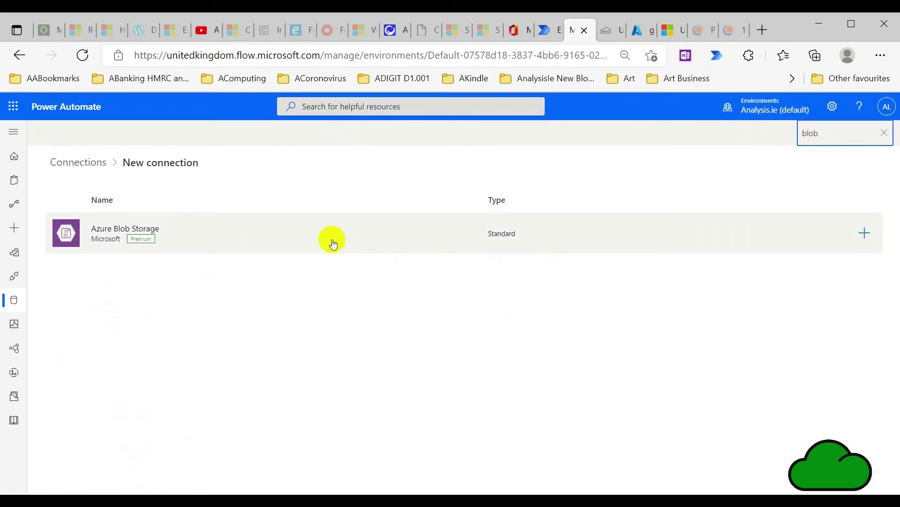
# Step: Create an Azure Blob Storage connection with the authentication type Azure AD Integrated
pyautogui.click(120, 238)
pyautogui.click(372, 292)
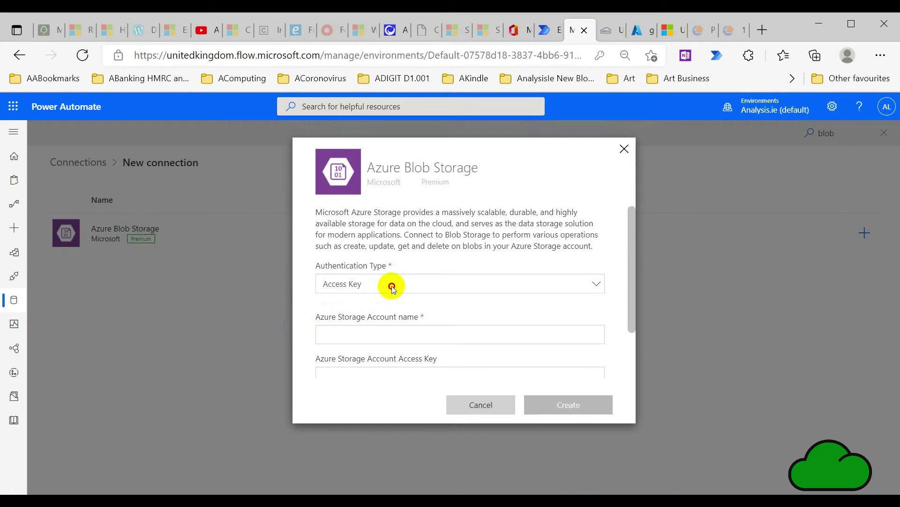
pyautogui.click(392, 286)
pyautogui.click(392, 285)
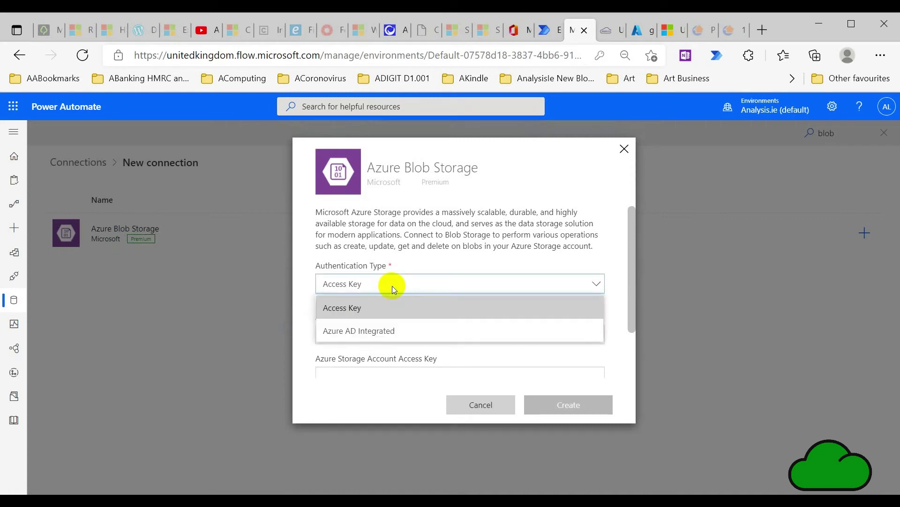
pyautogui.click(396, 330)
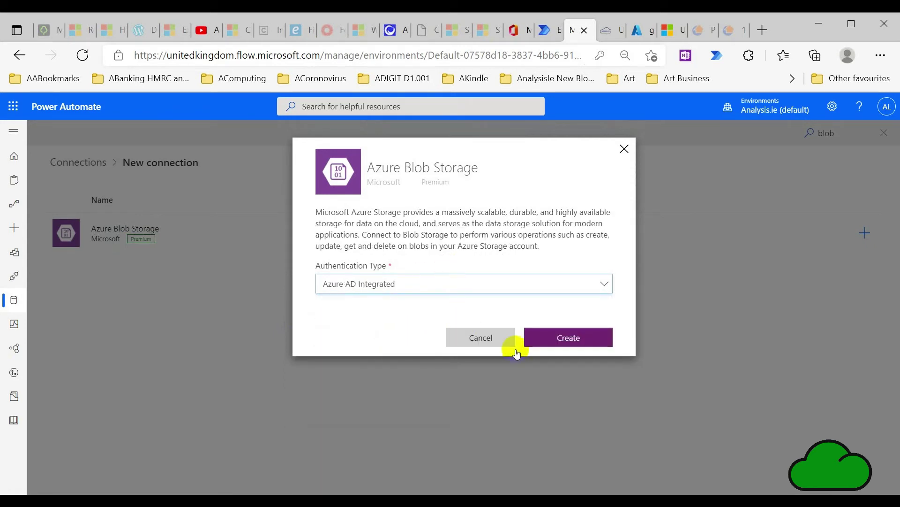
pyautogui.click(550, 345)
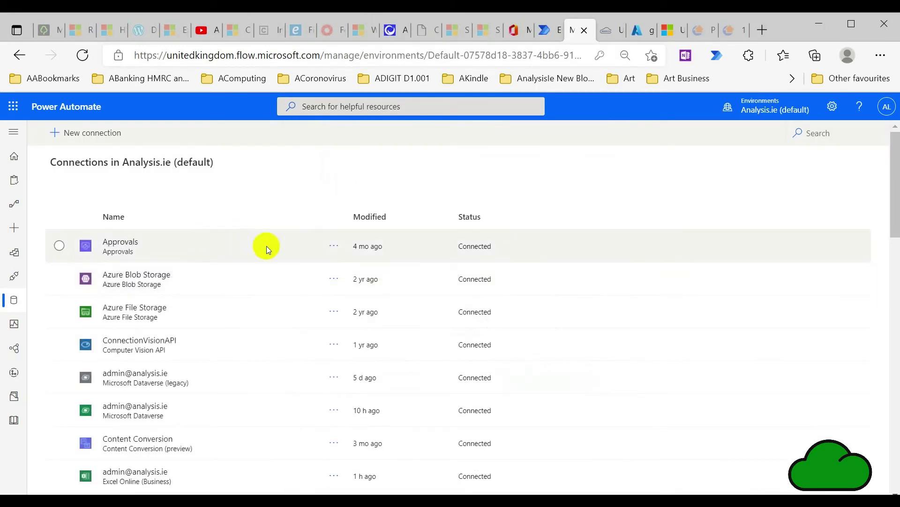
# Step: Sort the connections by most recently modified and view the details of the new Azure Blob Storage connection
pyautogui.click(360, 222)
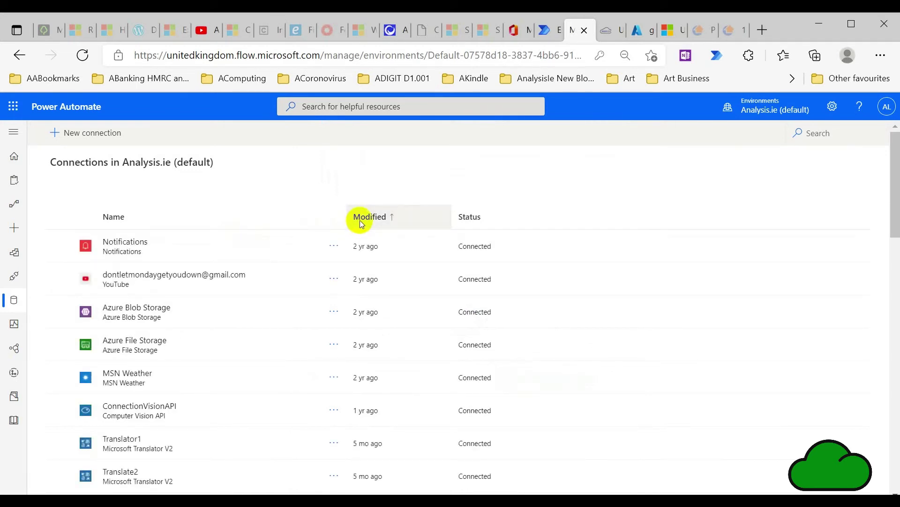
pyautogui.click(359, 221)
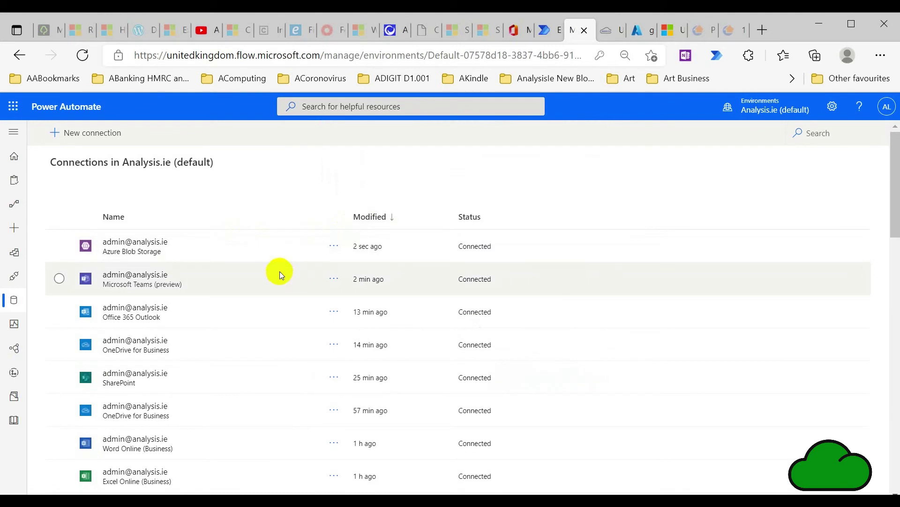
pyautogui.click(334, 246)
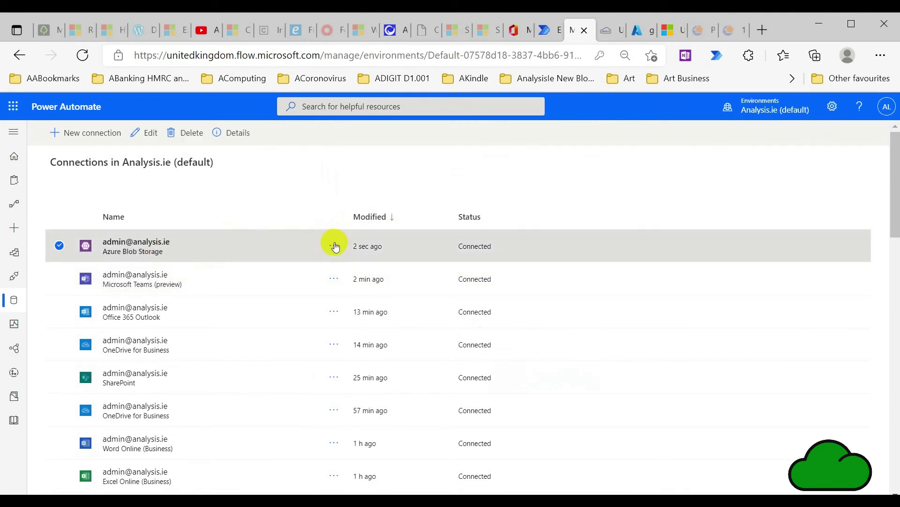
pyautogui.click(345, 305)
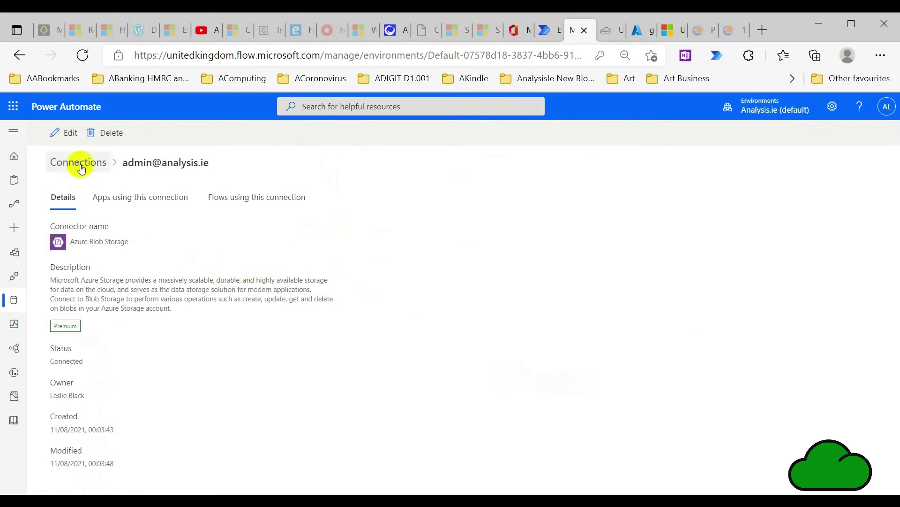
# Step: Return to the cloud flows and open Using Graph API Get Members of a Team for editing
pyautogui.click(14, 210)
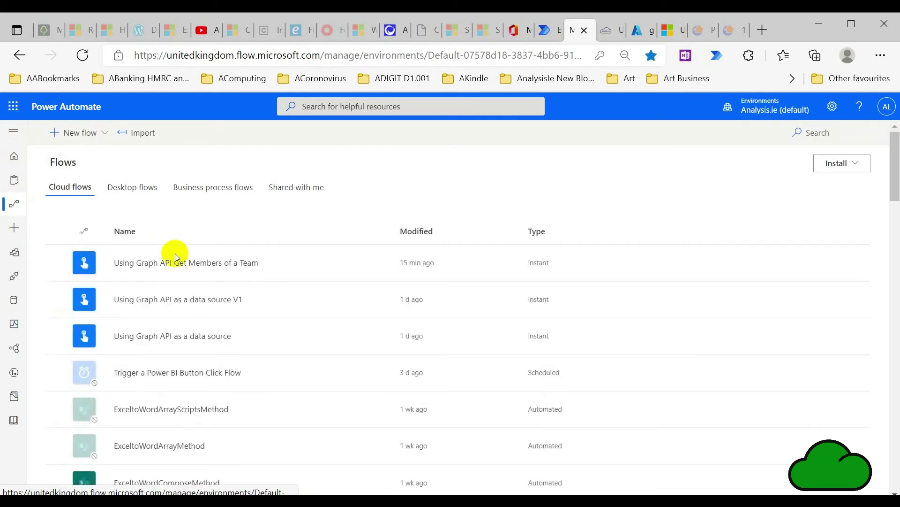
pyautogui.click(180, 264)
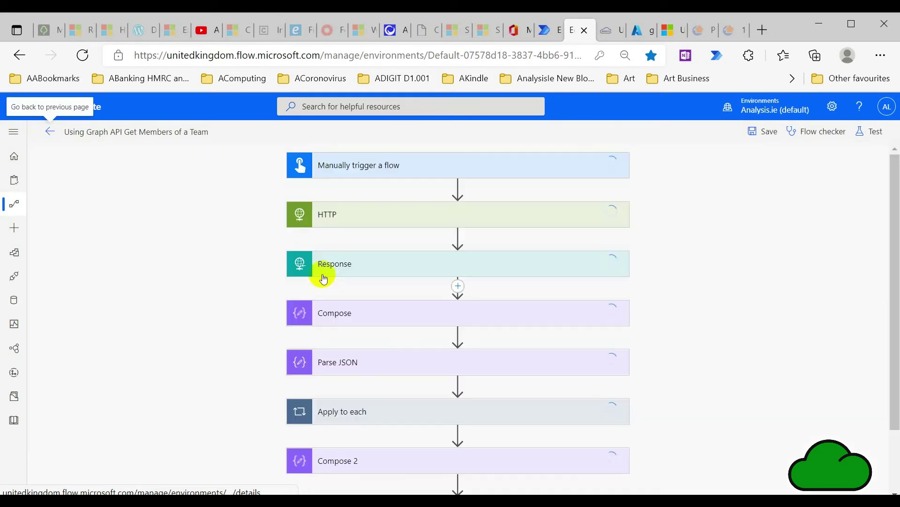
pyautogui.scroll(-2, 788, 278)
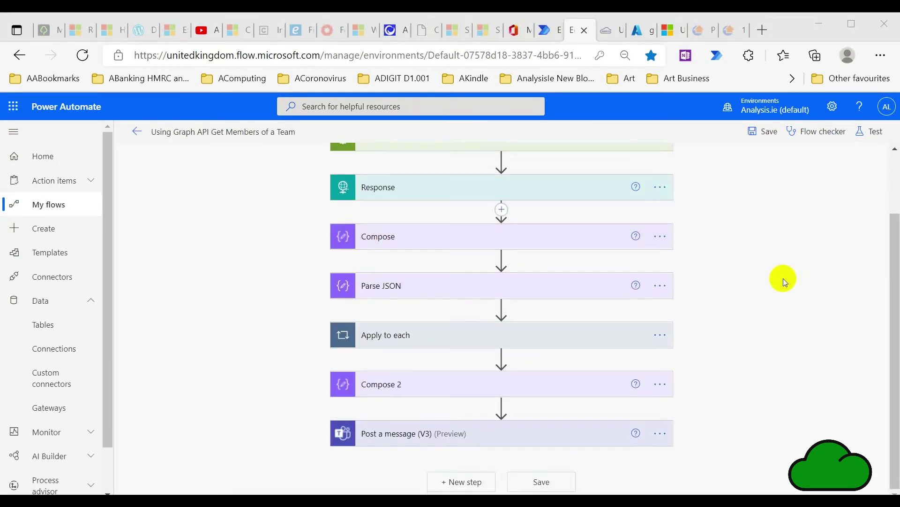
# Step: Add the Azure Blob Storage action Create blob (V2) between Compose 2 and Post a message (V3), finding it with the search term blob
pyautogui.click(501, 406)
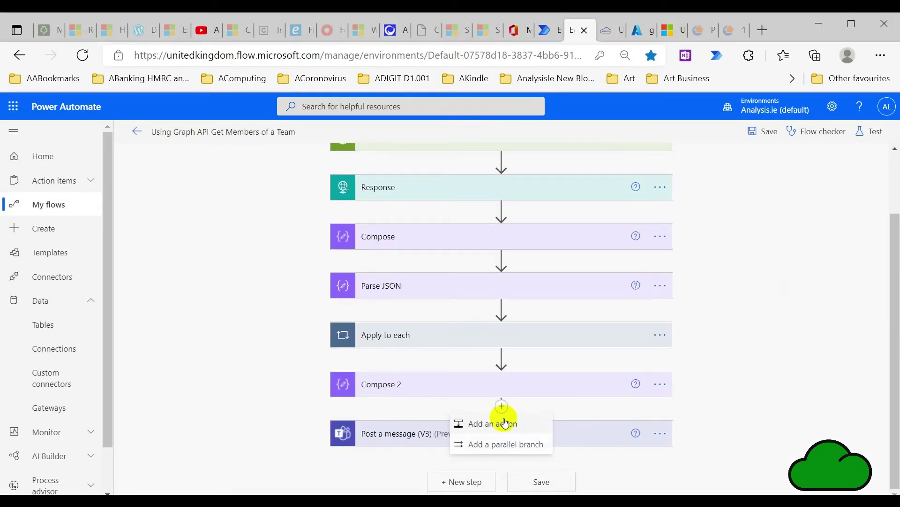
pyautogui.click(492, 422)
pyautogui.write('blob')
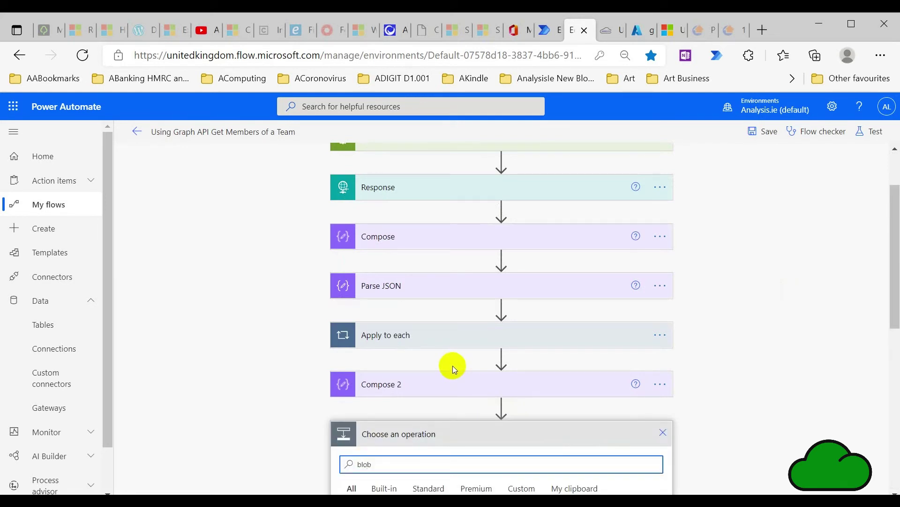
pyautogui.scroll(-3, 229, 286)
pyautogui.click(367, 364)
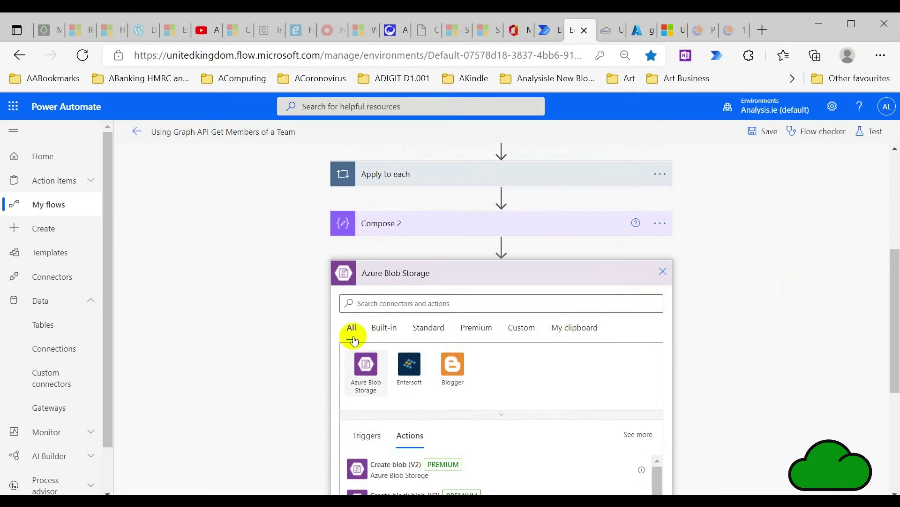
pyautogui.scroll(-2, 279, 258)
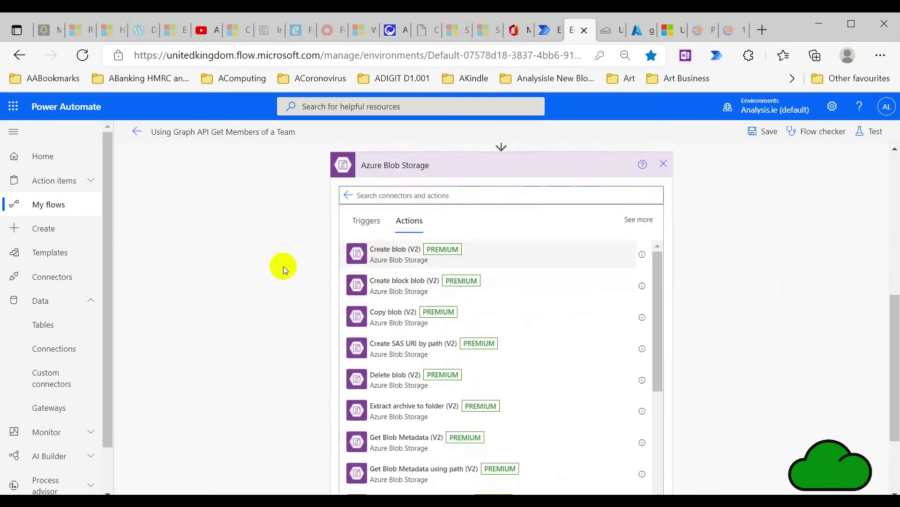
pyautogui.press('Return')
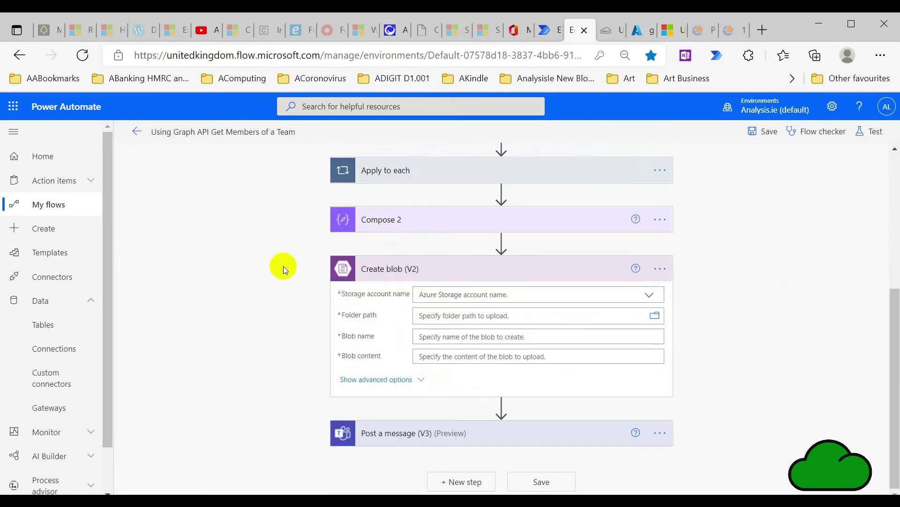
# Step: Switch Create blob (V2) to the last listed Azure Blob Storage connection and use its connection settings (grahstorageaccount) as the storage account
pyautogui.click(659, 269)
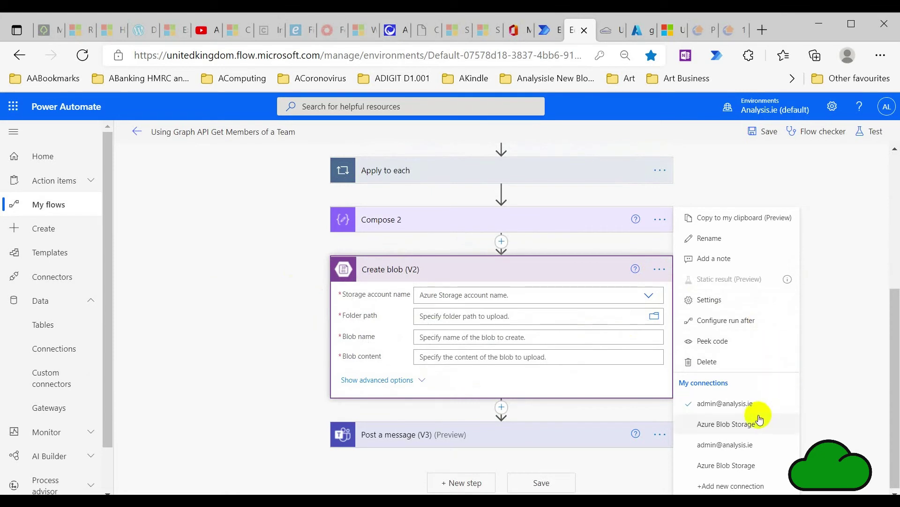
pyautogui.click(727, 423)
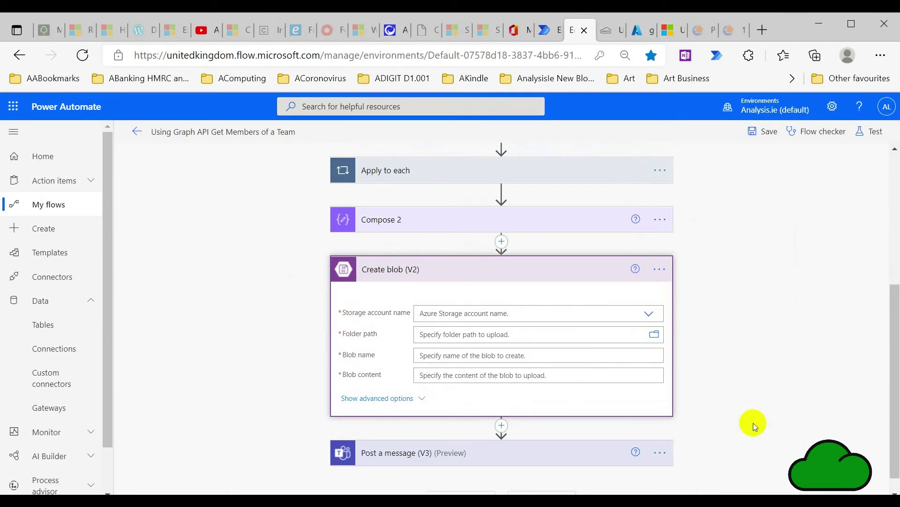
pyautogui.click(659, 269)
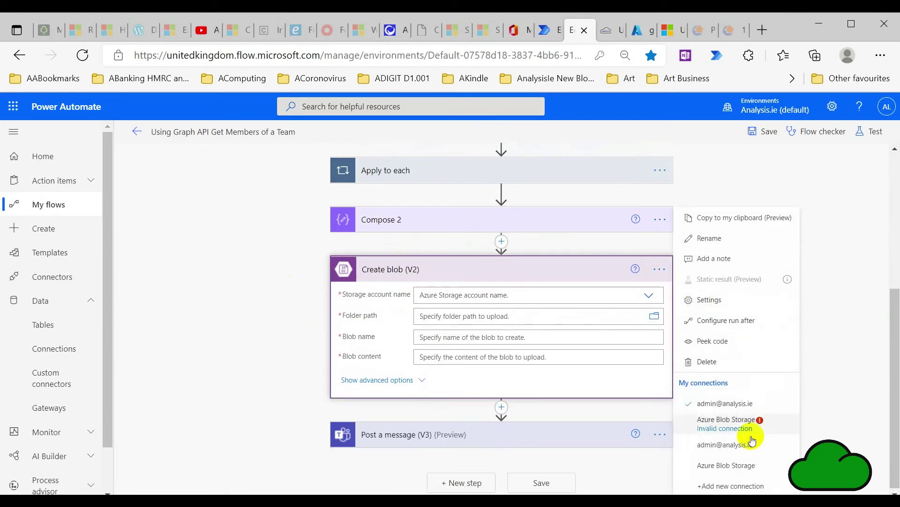
pyautogui.click(741, 467)
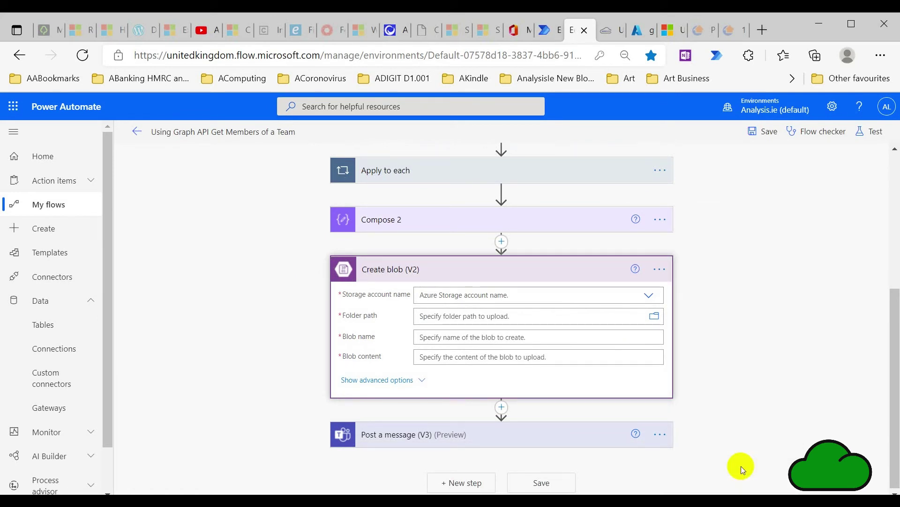
pyautogui.click(567, 291)
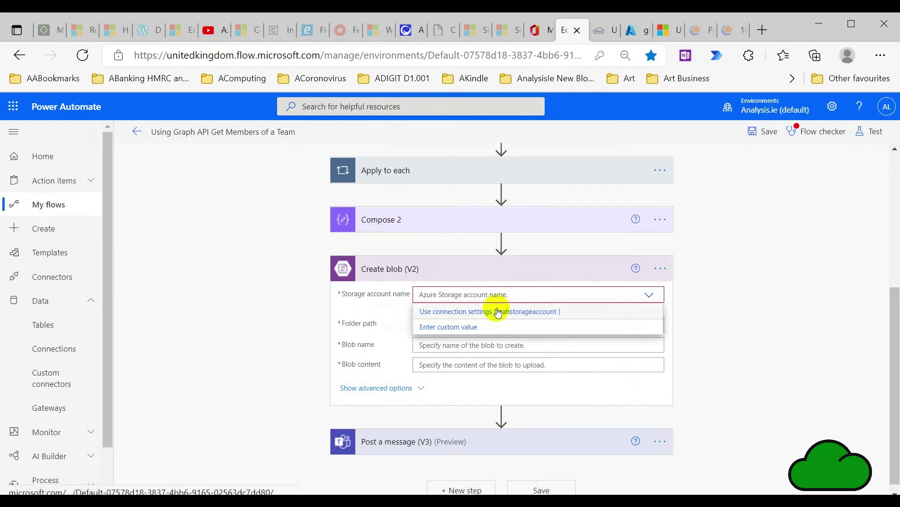
pyautogui.click(488, 311)
# Step: Repair the invalid Azure Blob Storage connection with Access Key authentication, account name grahstorageaccount and the storage account access key, without saving the password in the browser
pyautogui.click(662, 268)
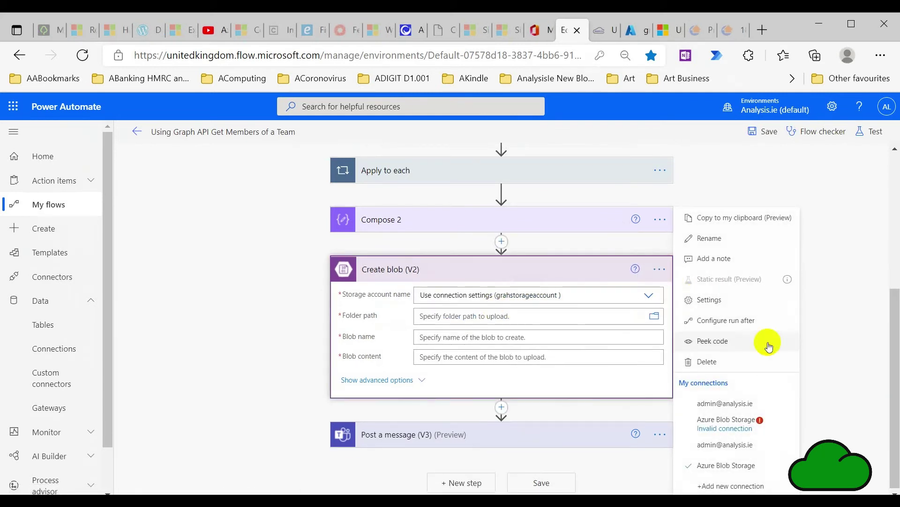
pyautogui.click(729, 431)
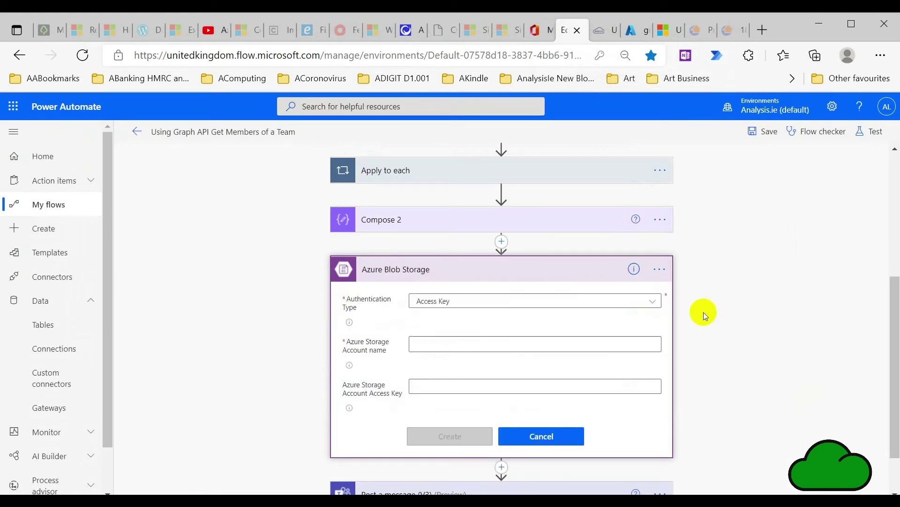
pyautogui.click(581, 346)
pyautogui.write('grahstorageaccount')
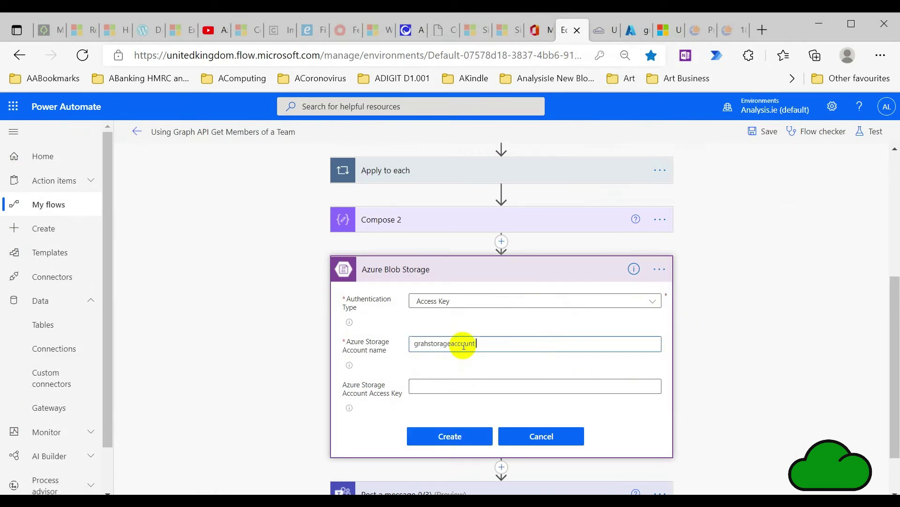
pyautogui.click(441, 387)
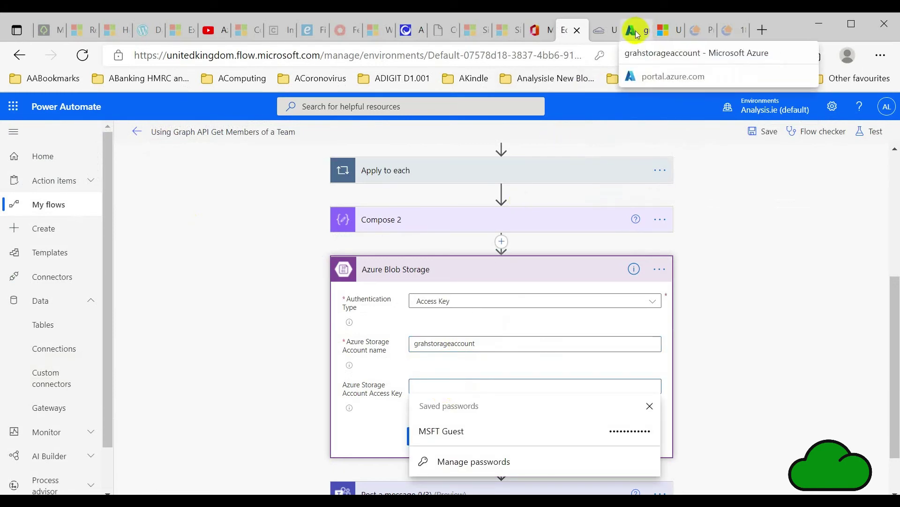
pyautogui.click(635, 30)
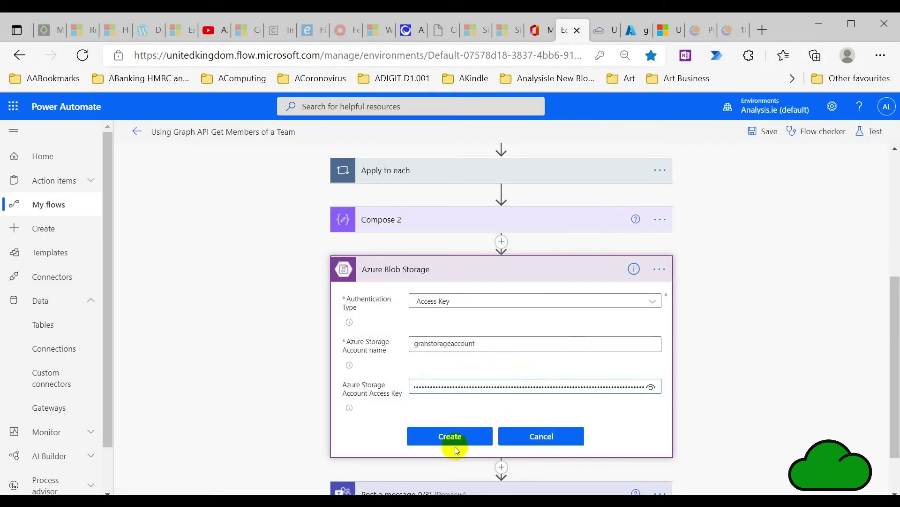
pyautogui.click(450, 436)
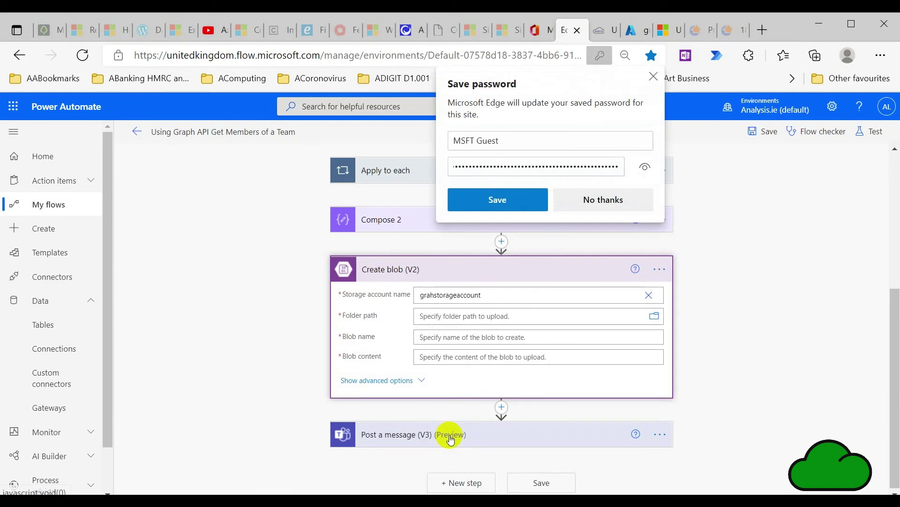
pyautogui.click(602, 200)
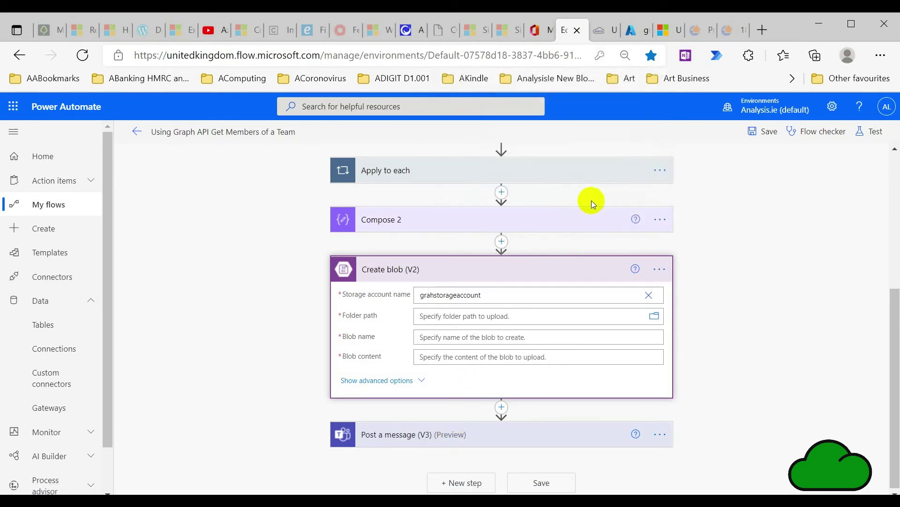
# Step: Set the blob's folder path to /graphcontainer, its name to graphblobgroupmembersJSON and its content to the Outputs dynamic content
pyautogui.click(653, 317)
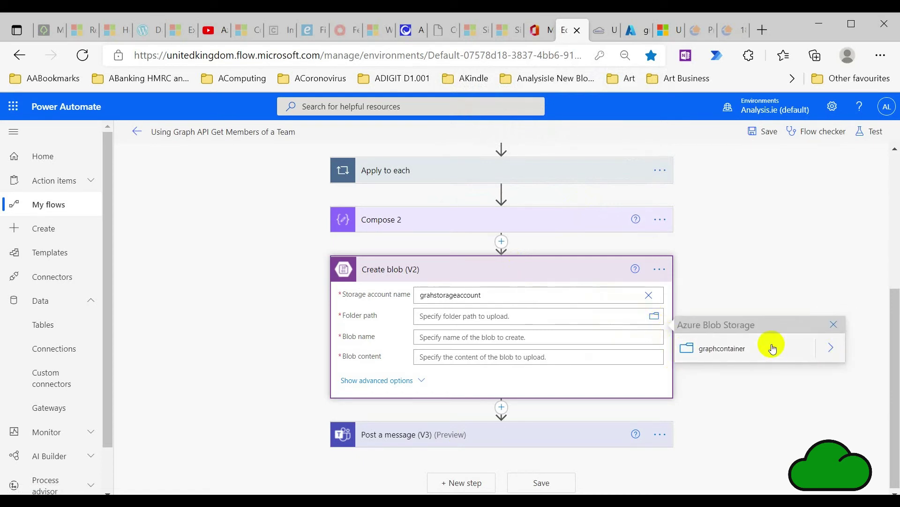
pyautogui.click(739, 350)
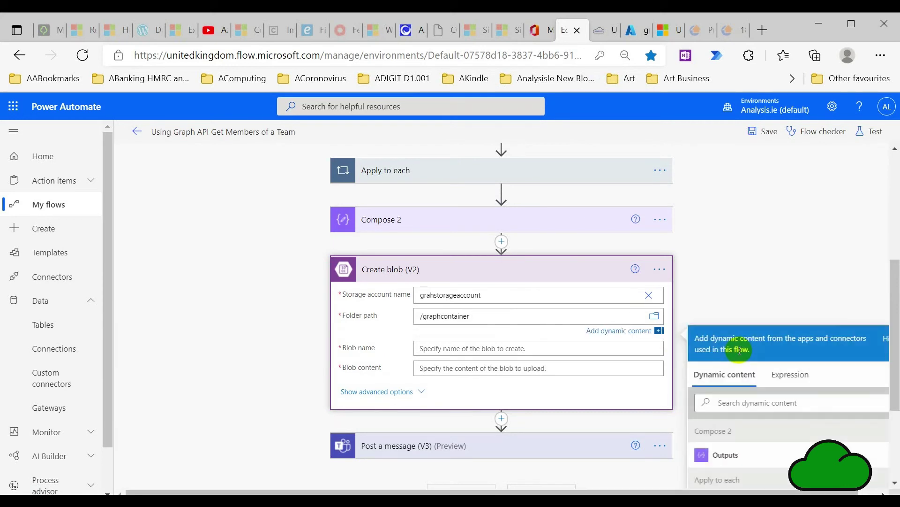
pyautogui.click(526, 349)
pyautogui.write('graphblob')
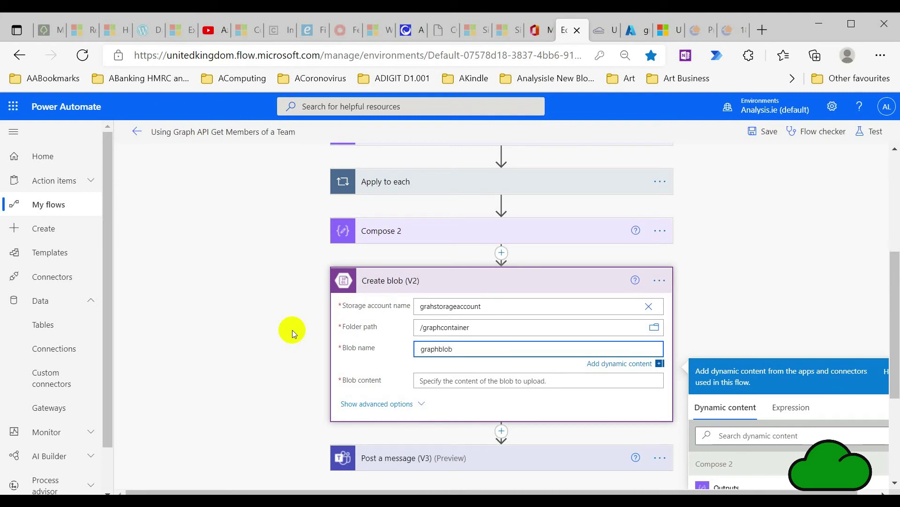
pyautogui.write('groupmembersJSON')
pyautogui.click(540, 380)
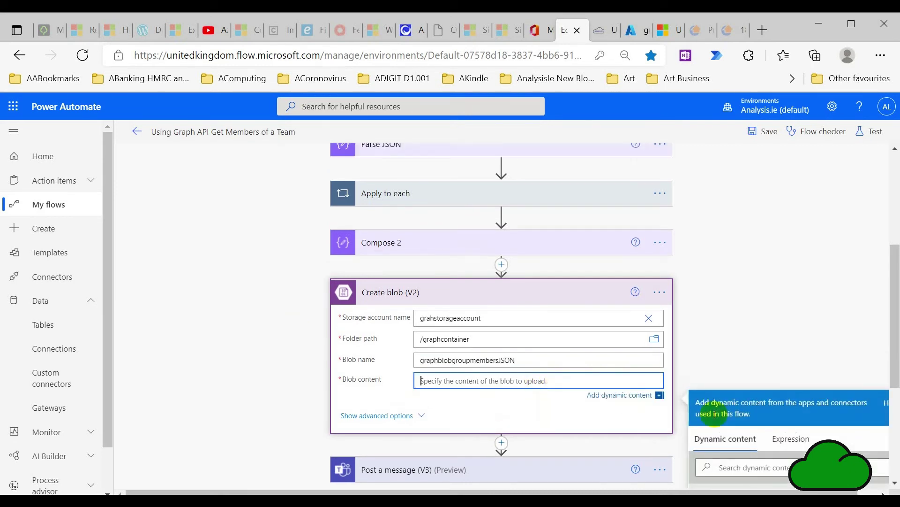
pyautogui.click(770, 362)
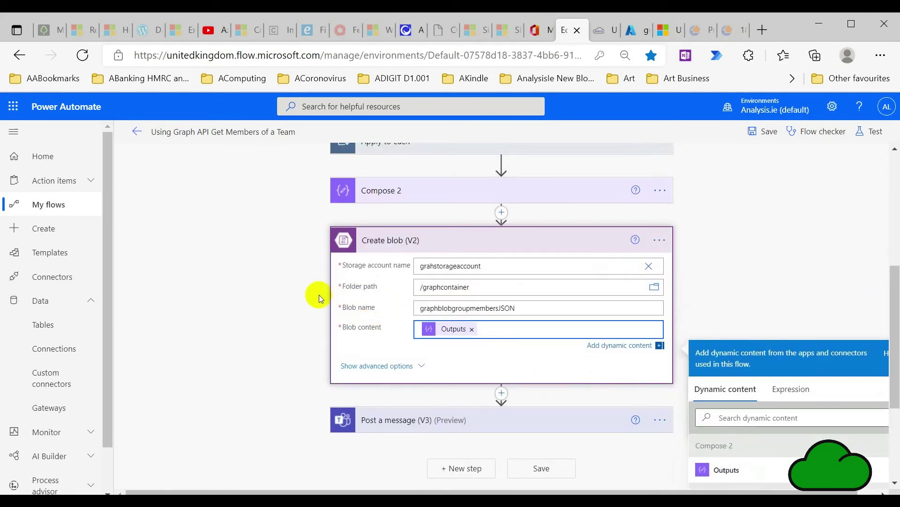
# Step: Save the flow, run a test of it with the Microsoft Teams and Azure Blob Storage connections, and check the run's actions
pyautogui.click(763, 136)
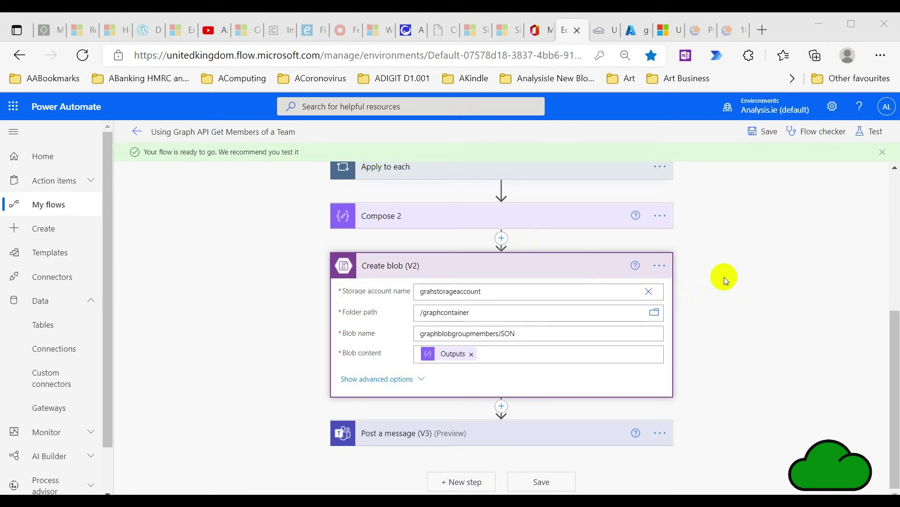
pyautogui.click(870, 131)
pyautogui.click(767, 169)
pyautogui.click(738, 479)
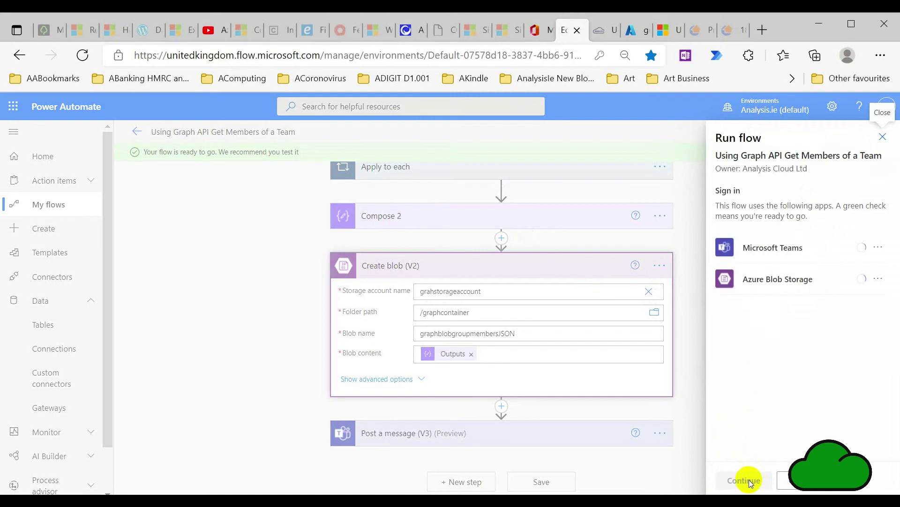
pyautogui.click(749, 481)
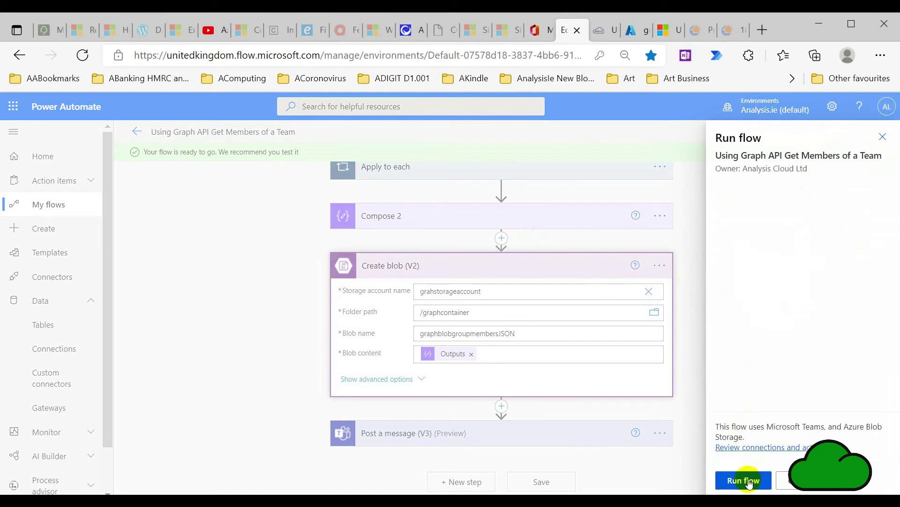
pyautogui.click(749, 481)
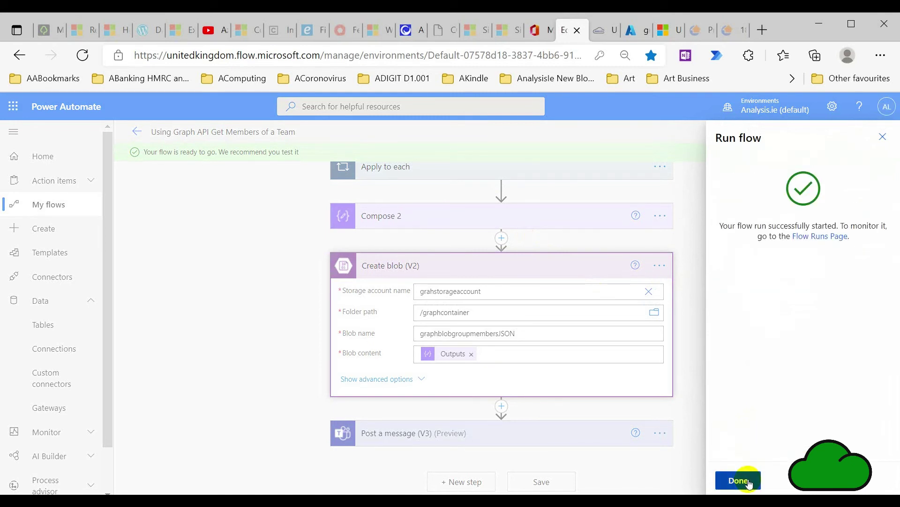
pyautogui.click(748, 481)
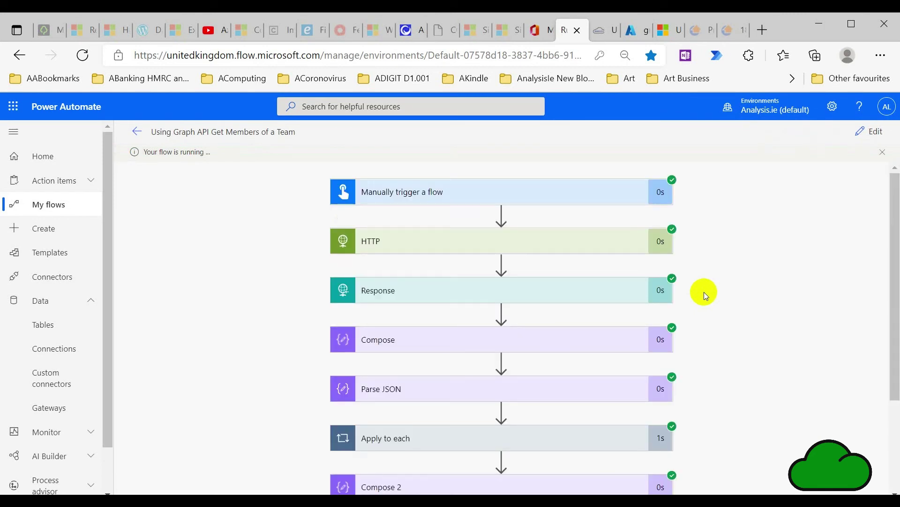
pyautogui.scroll(-3, 705, 288)
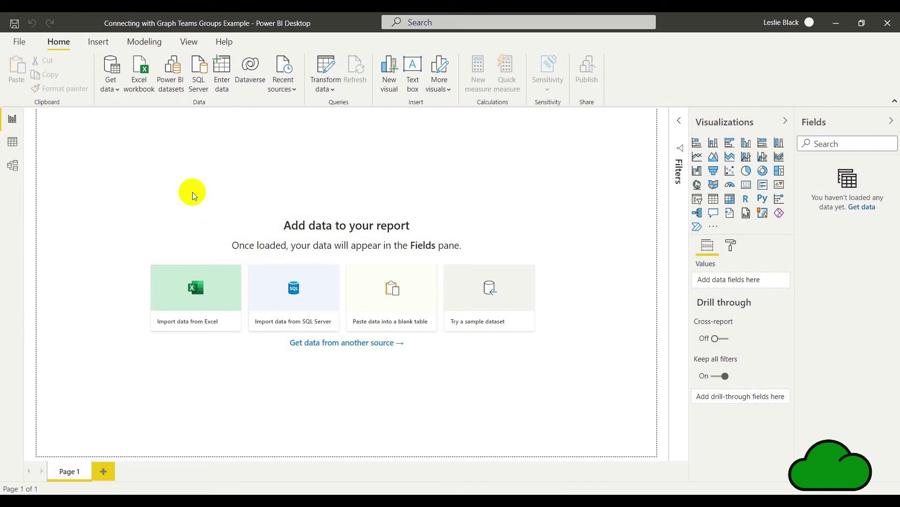
# Step: Switch to Power BI Desktop, search all data sources for blob and start connecting to Azure Blob Storage
pyautogui.click(113, 89)
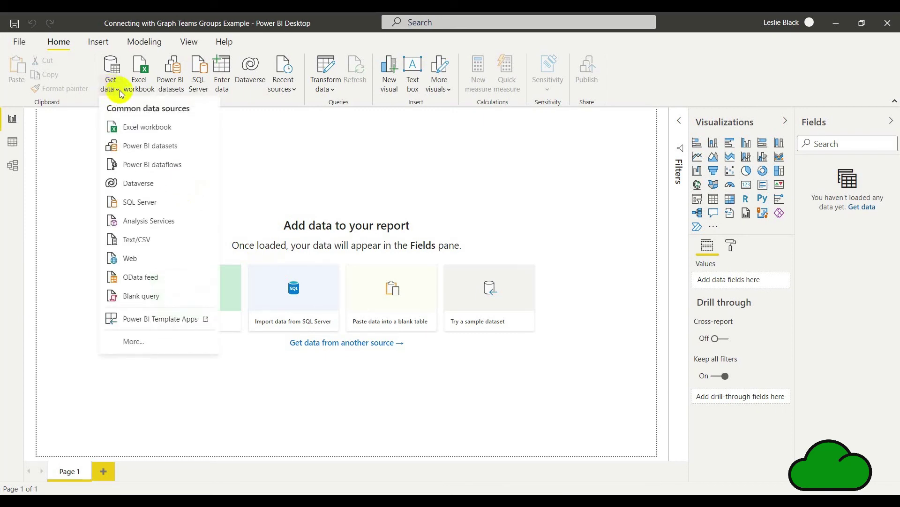
pyautogui.click(139, 341)
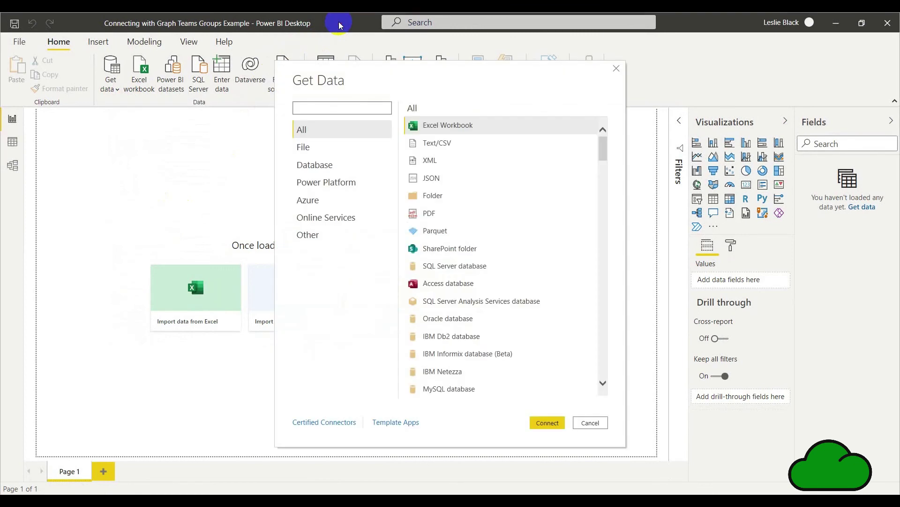
pyautogui.click(345, 109)
pyautogui.write('blob')
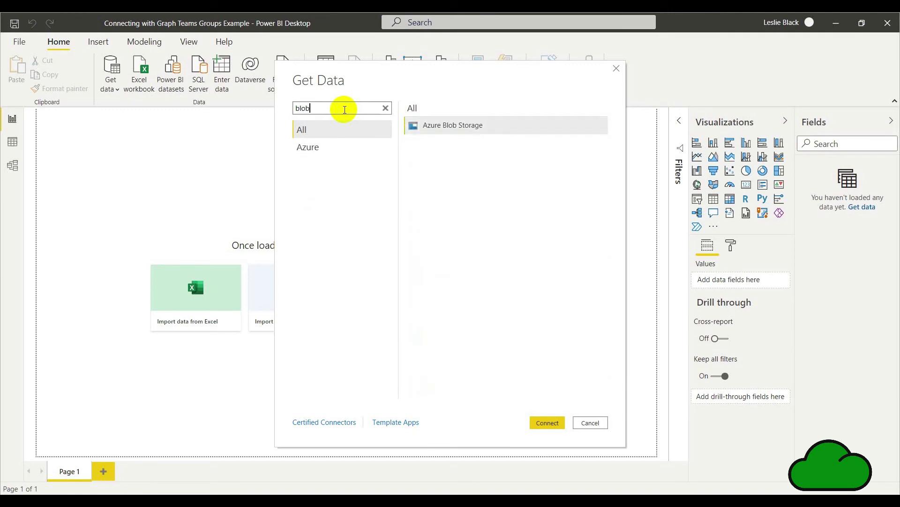
pyautogui.click(547, 422)
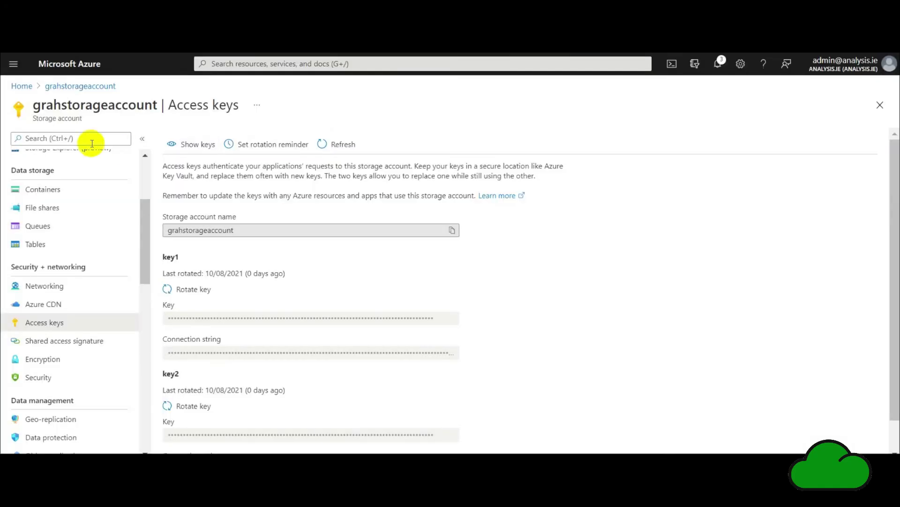
# Step: Copy the storage account name from the Azure portal and submit grahstorageaccount as the Azure Blob Storage account in Power BI Desktop
pyautogui.doubleClick(93, 105)
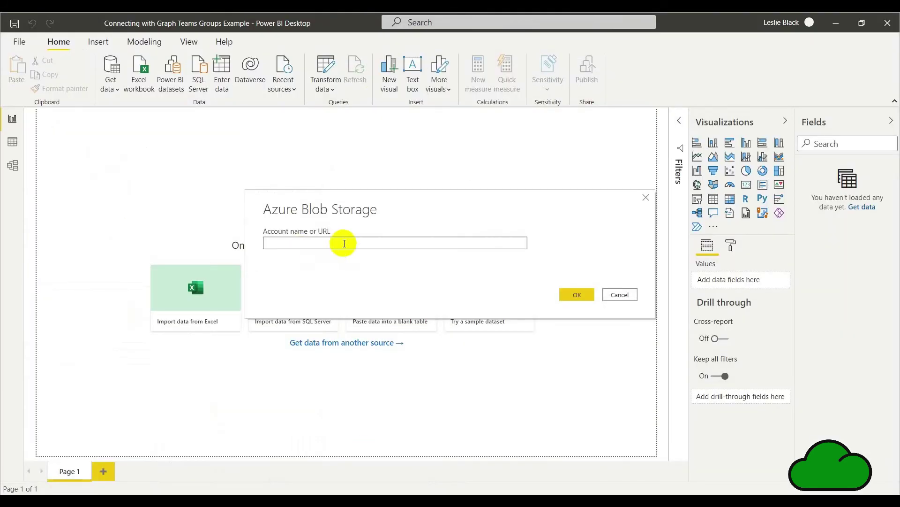
pyautogui.write('grahstorageaccount')
pyautogui.click(573, 295)
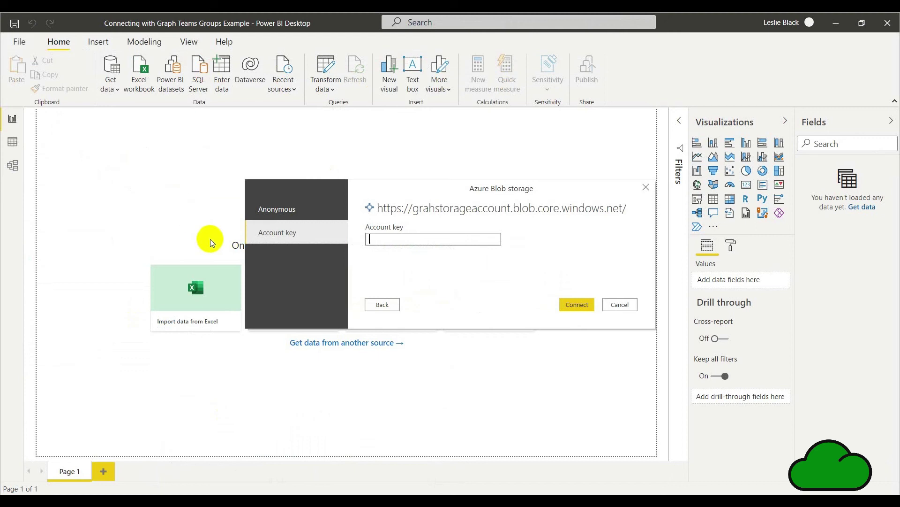
# Step: Enter the storage account key from the Azure portal in Power BI Desktop and connect to the Azure Blob storage account
pyautogui.hotkey('alt', 'Tab')
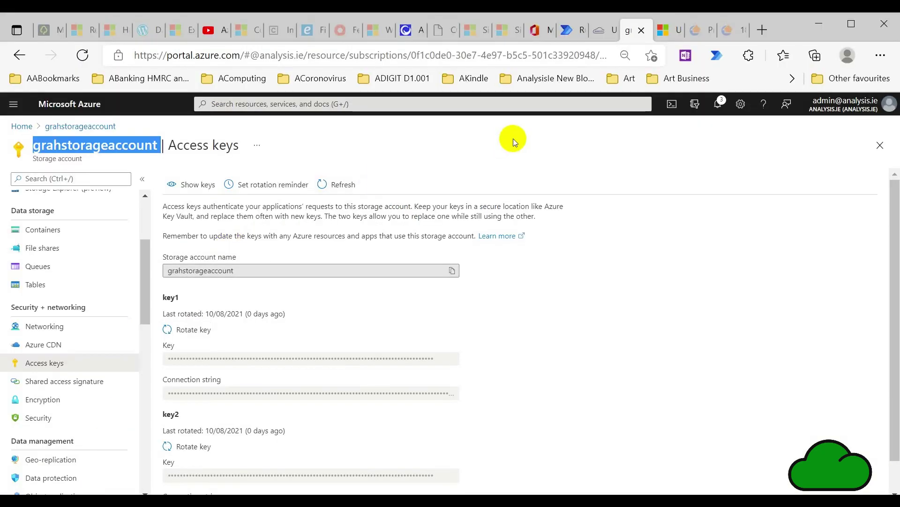
pyautogui.hotkey('alt', 'Tab')
pyautogui.hotkey('ctrl', 'v')
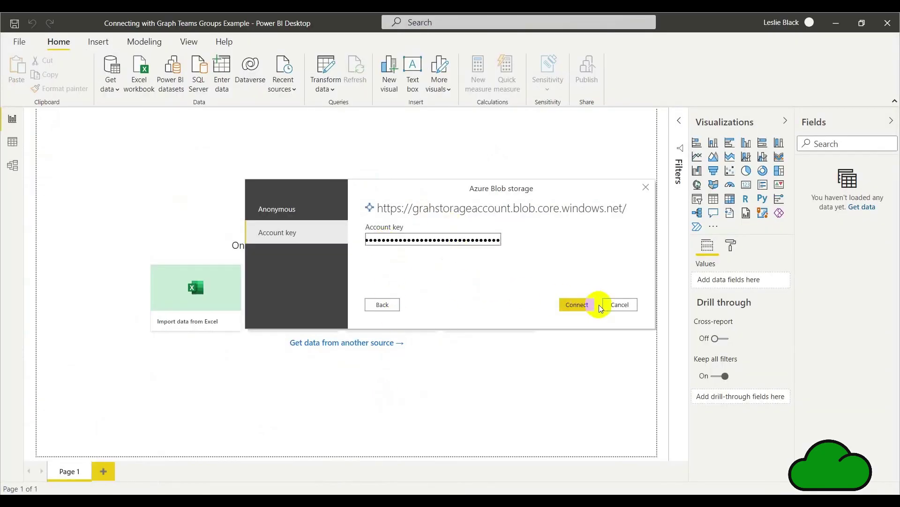
pyautogui.click(577, 305)
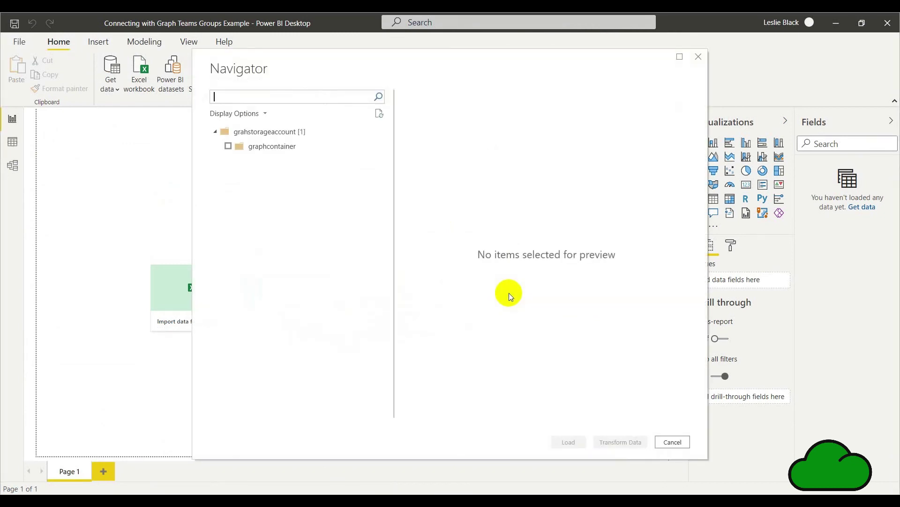
# Step: Open graphcontainer for transformation in Power Query Editor and combine the files of its Content column
pyautogui.click(228, 146)
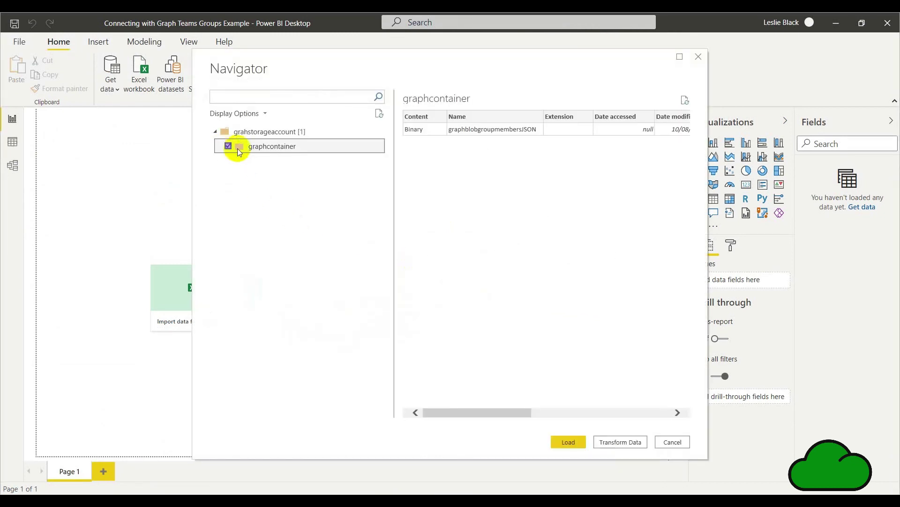
pyautogui.click(620, 442)
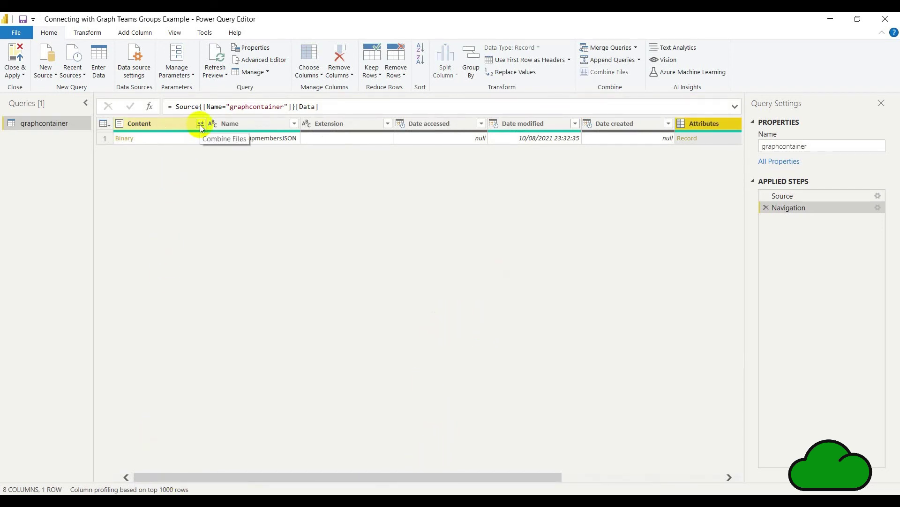
pyautogui.click(200, 125)
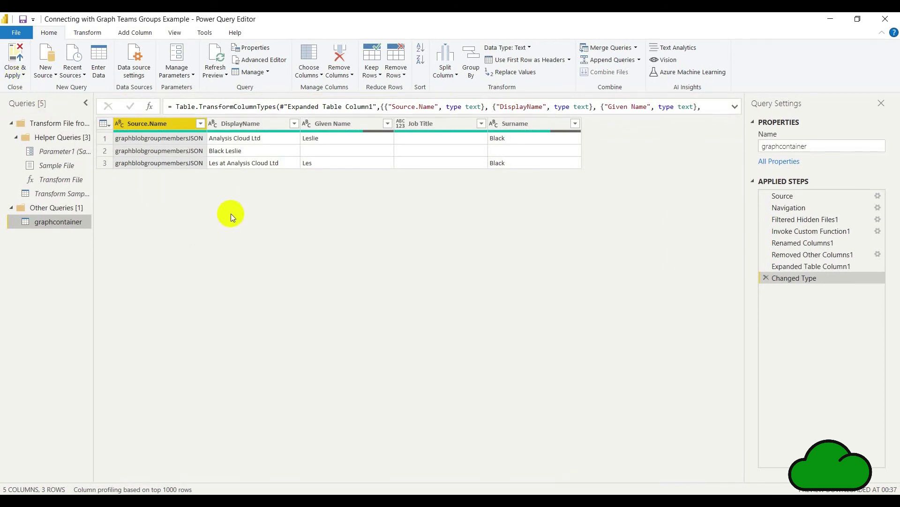
# Step: Apply the graphcontainer query changes, close Power Query Editor and view the loaded table's rows and fields
pyautogui.click(15, 75)
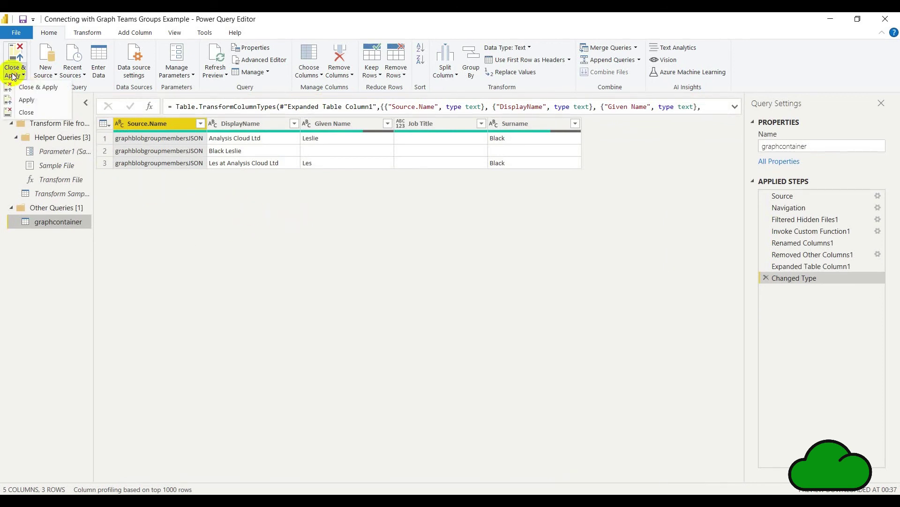
pyautogui.click(21, 103)
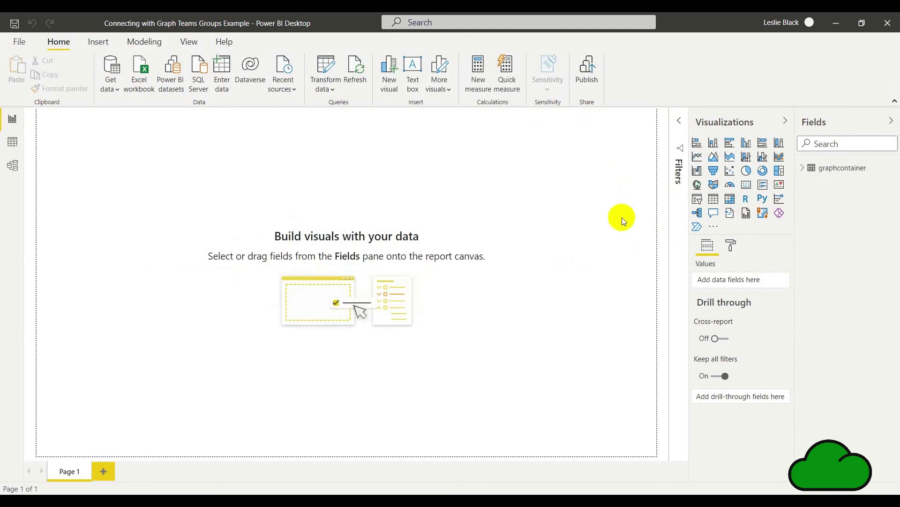
pyautogui.click(12, 141)
pyautogui.click(803, 166)
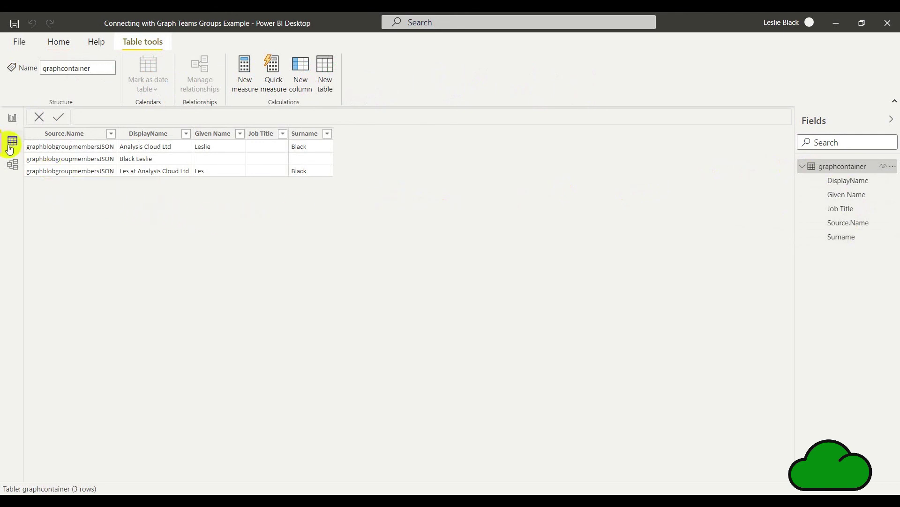
# Step: Add a table visual to the report page with the DisplayName, Given Name and Surname fields of graphcontainer
pyautogui.click(12, 118)
pyautogui.click(713, 199)
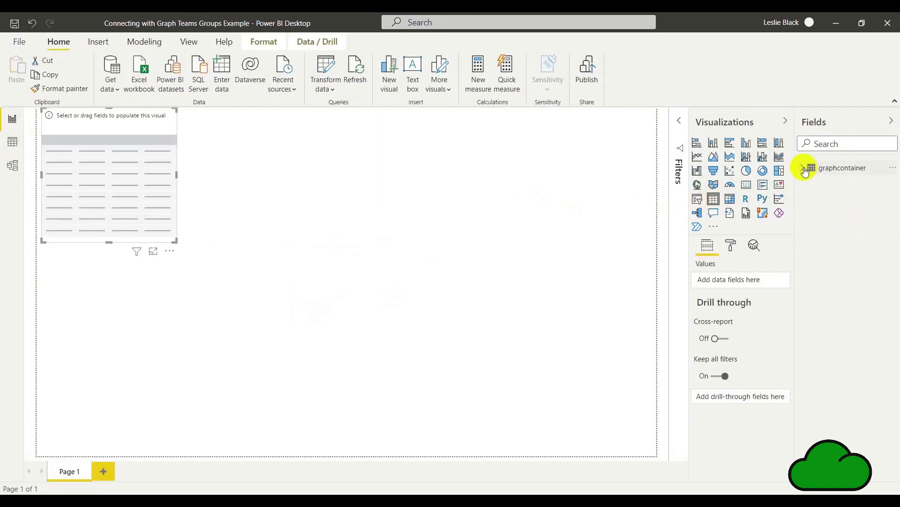
pyautogui.click(803, 167)
pyautogui.click(820, 182)
pyautogui.click(820, 196)
pyautogui.click(821, 238)
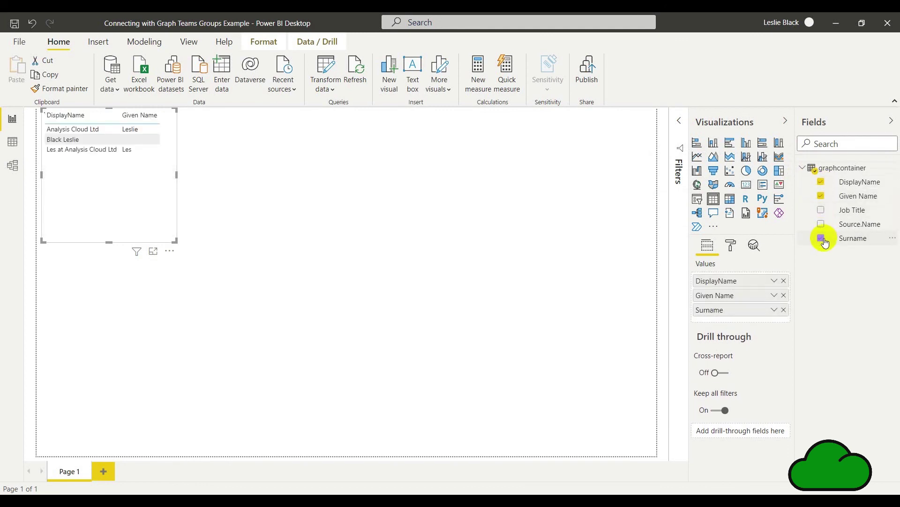
# Step: Resize the table visual to fit its three columns and rows, and turn on its title with the text Group Members
pyautogui.moveTo(178, 175); pyautogui.dragTo(221, 175)
pyautogui.moveTo(217, 240); pyautogui.dragTo(205, 182)
pyautogui.click(732, 245)
pyautogui.scroll(-5, 747, 362)
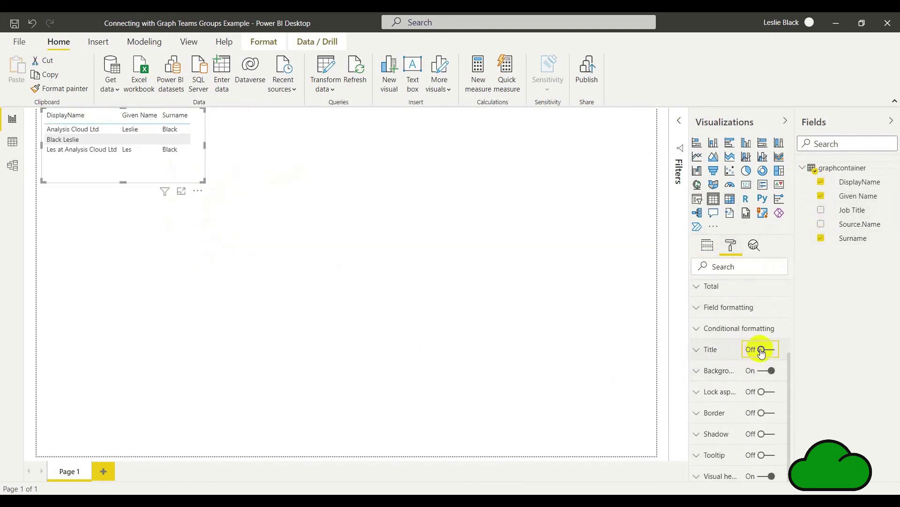
pyautogui.click(696, 351)
pyautogui.write('Group Members')
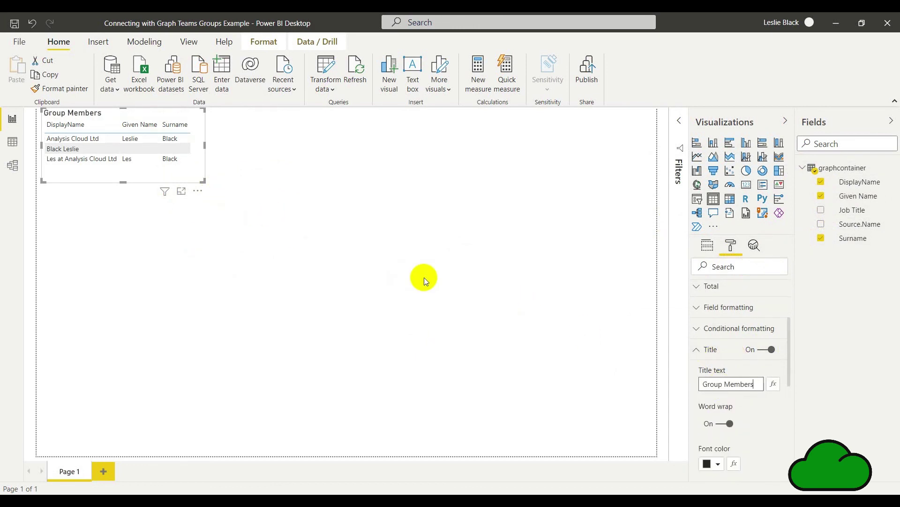
# Step: Create a new measure in graphcontainer with the formula COUNTROWS('graphcontainer')
pyautogui.click(891, 169)
pyautogui.press('Escape')
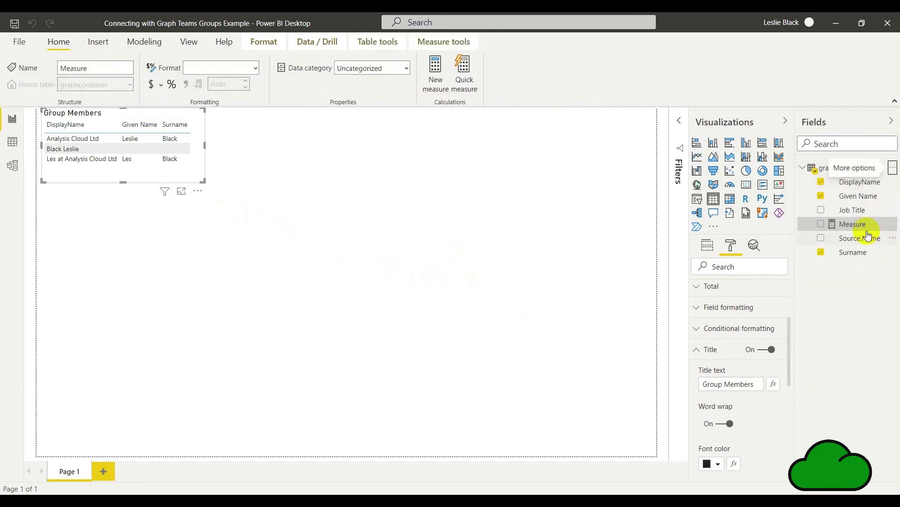
pyautogui.click(185, 118)
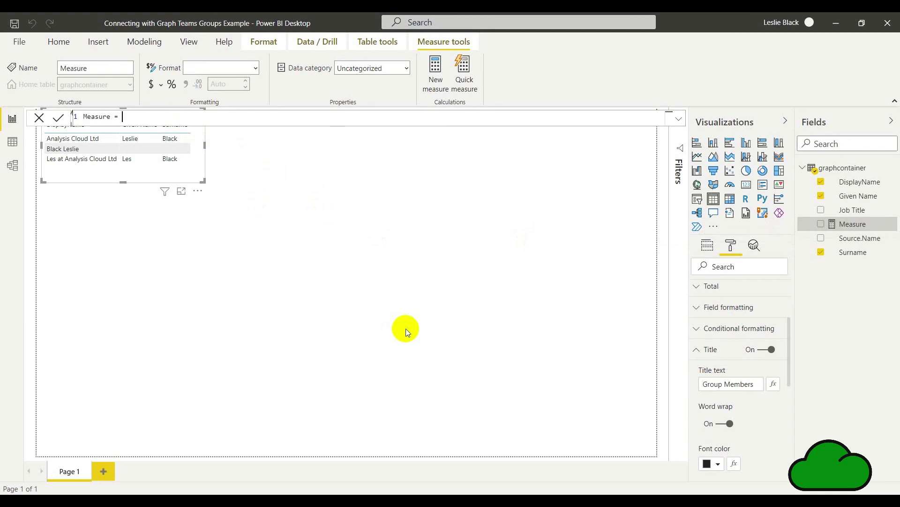
pyautogui.write('count')
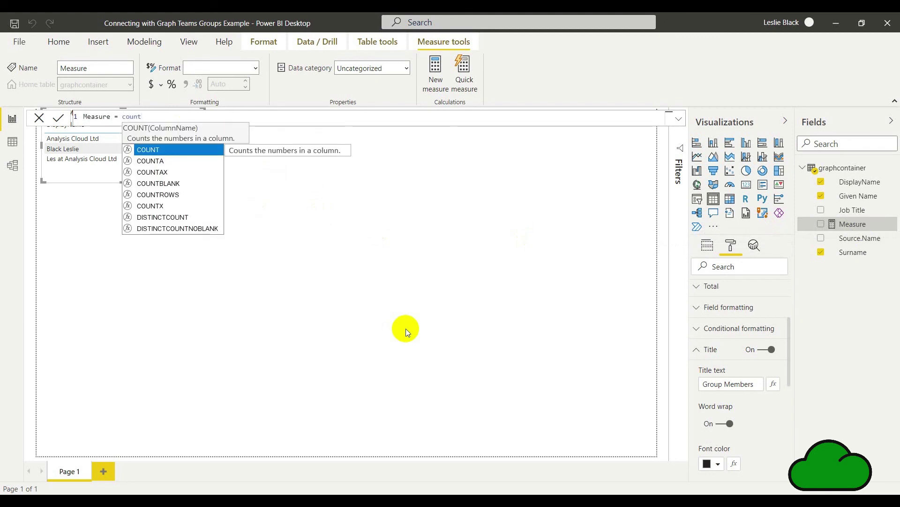
pyautogui.press('Down')
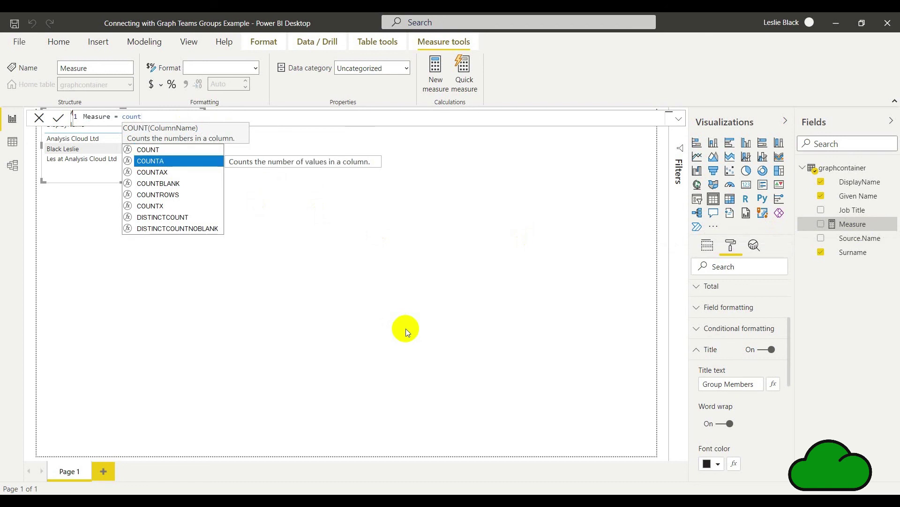
pyautogui.press('Down')
pyautogui.press('Down')
pyautogui.press('Down')
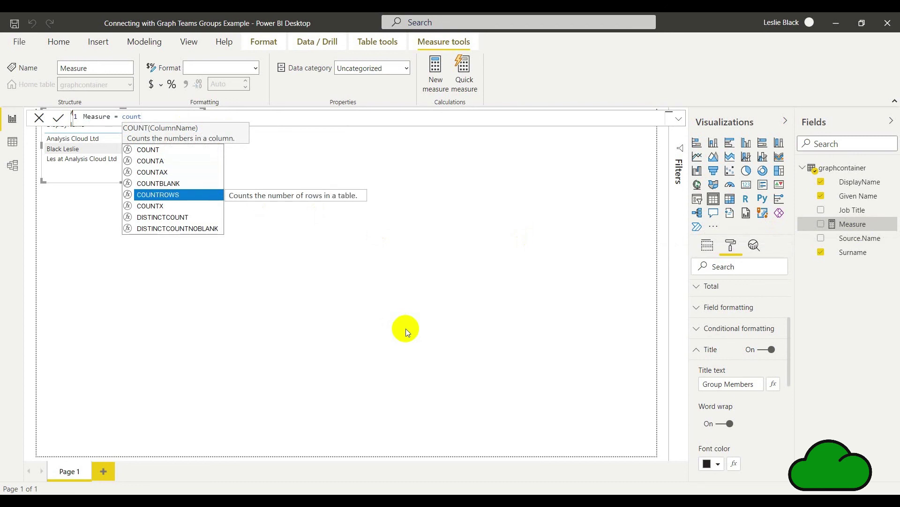
pyautogui.press('Tab')
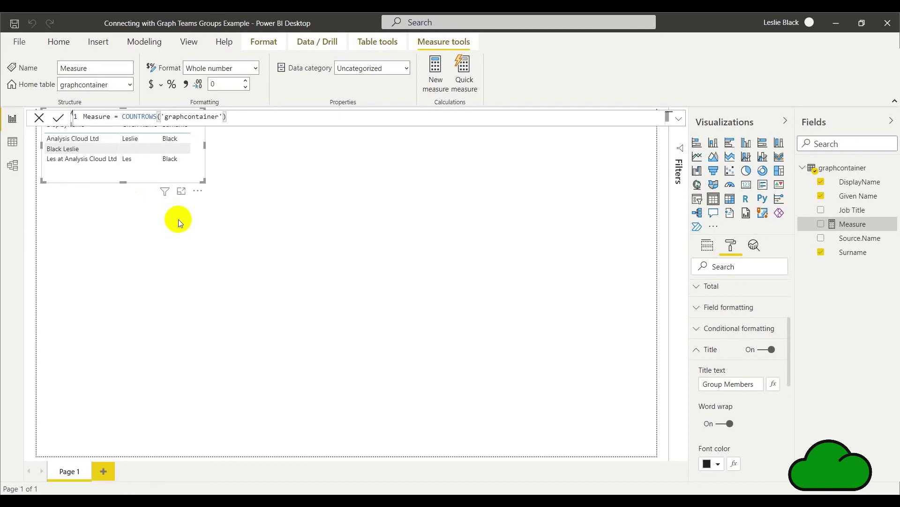
pyautogui.click(178, 218)
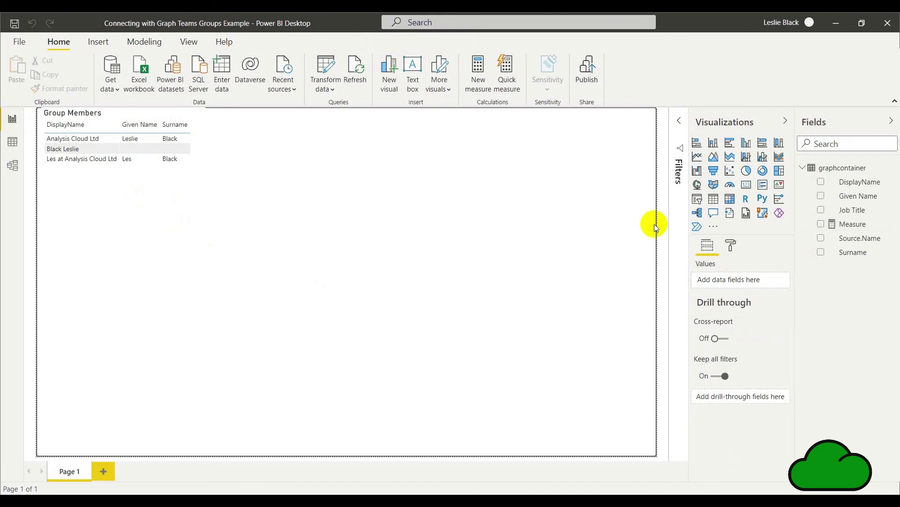
# Step: Add a card visual showing the row-count measure and title it Number of Members in the Group
pyautogui.click(745, 185)
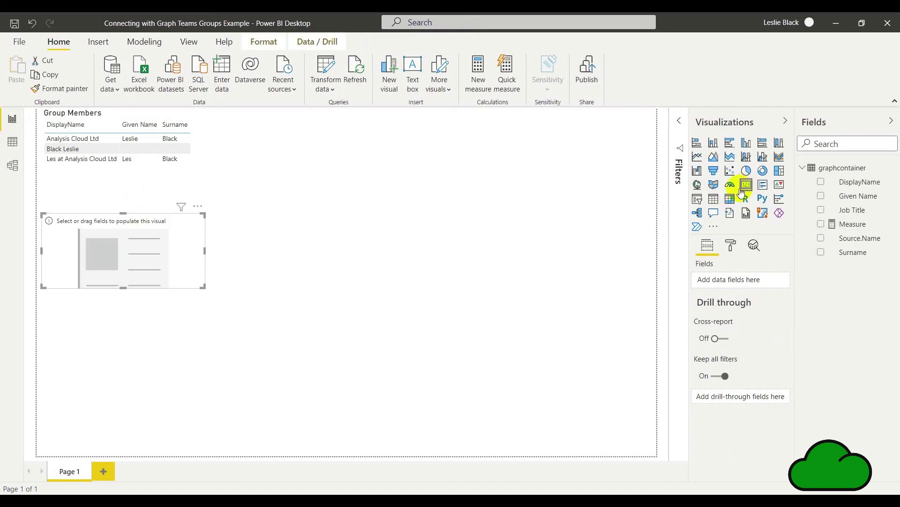
pyautogui.click(821, 228)
pyautogui.click(731, 245)
pyautogui.click(765, 376)
pyautogui.click(697, 374)
pyautogui.click(719, 408)
pyautogui.write('Number of Members in the Group')
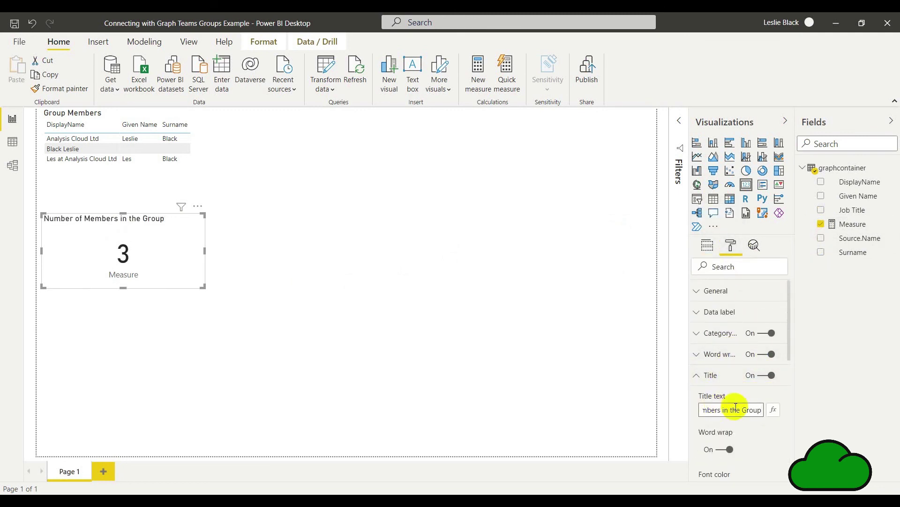
# Step: Turn off the card's category label and set its title font colour to the dark blue theme colour
pyautogui.click(698, 333)
pyautogui.click(697, 333)
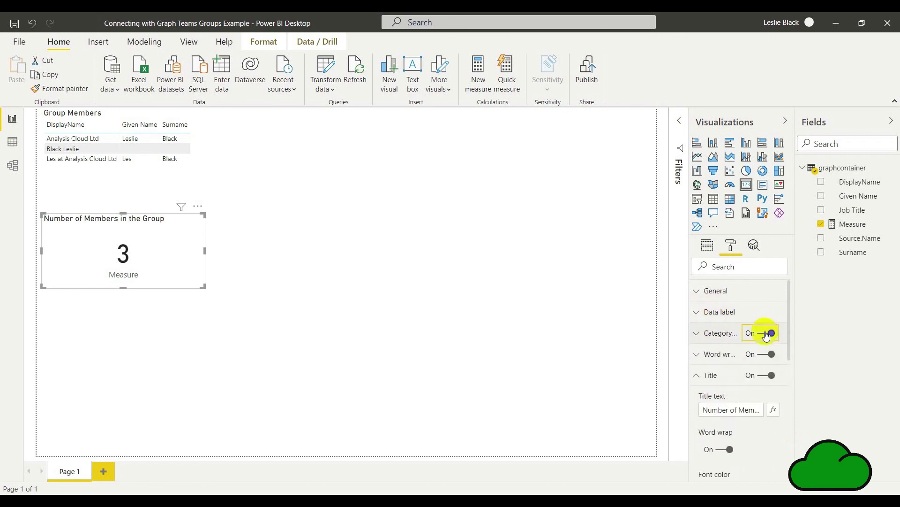
pyautogui.click(766, 334)
pyautogui.scroll(-4, 738, 394)
pyautogui.click(717, 313)
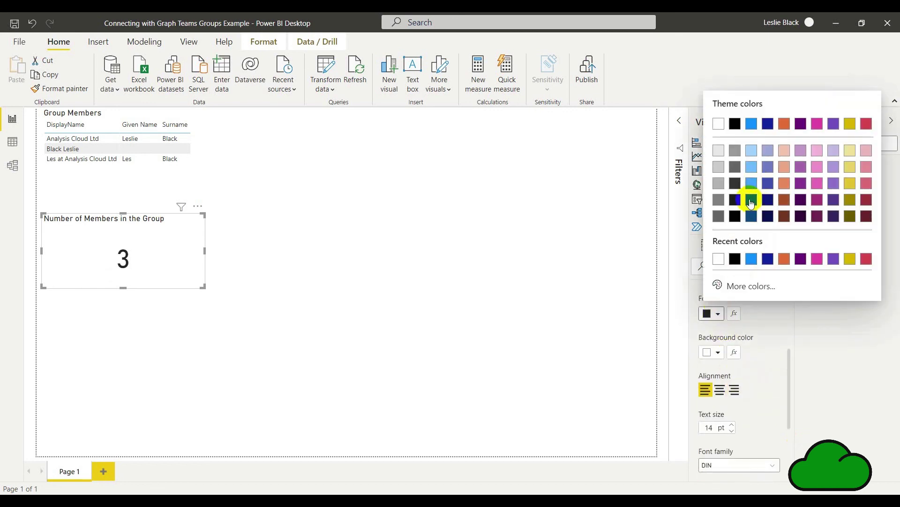
pyautogui.click(768, 123)
pyautogui.scroll(4, 760, 320)
pyautogui.click(697, 375)
pyautogui.scroll(-1, 707, 398)
pyautogui.scroll(1, 703, 357)
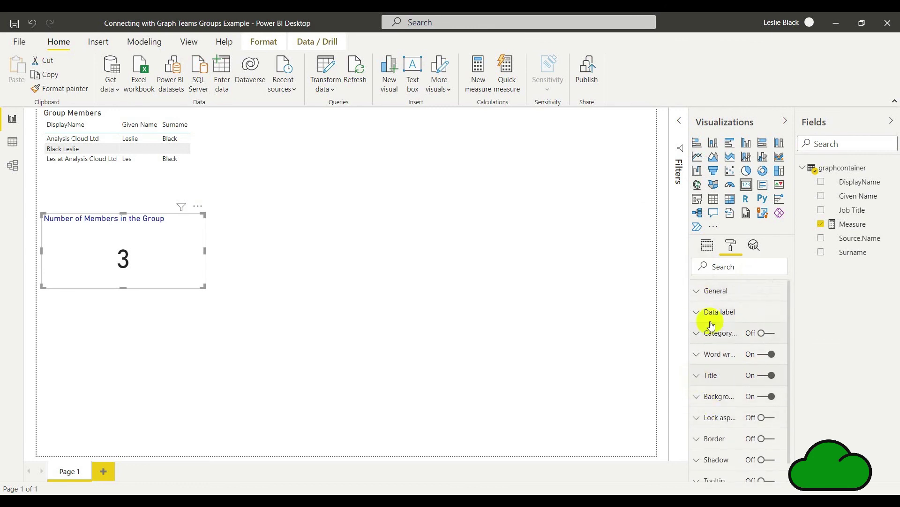
# Step: Set the card's data label colour to the dark blue theme colour
pyautogui.click(711, 324)
pyautogui.click(711, 348)
pyautogui.click(769, 155)
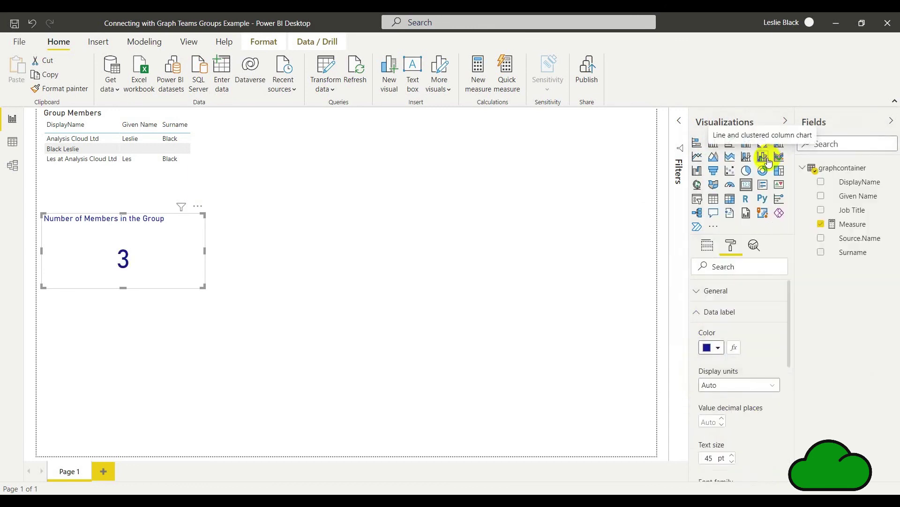
pyautogui.click(700, 311)
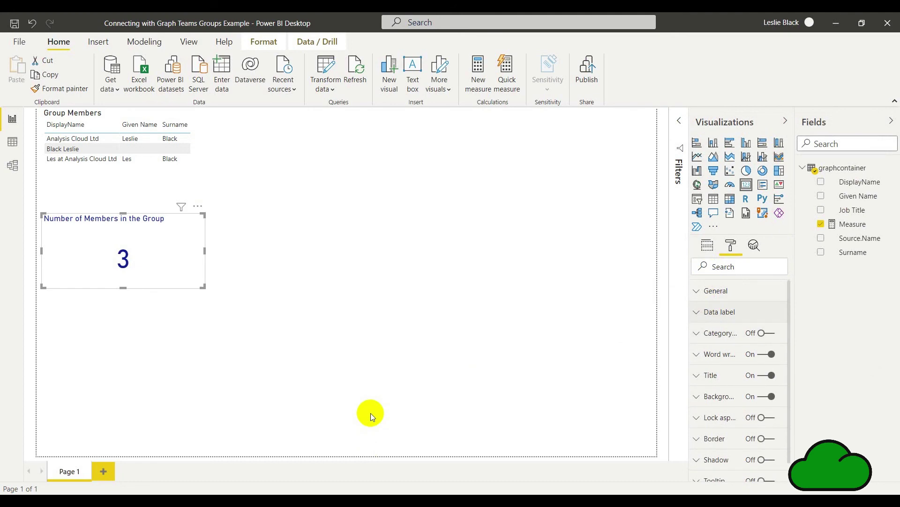